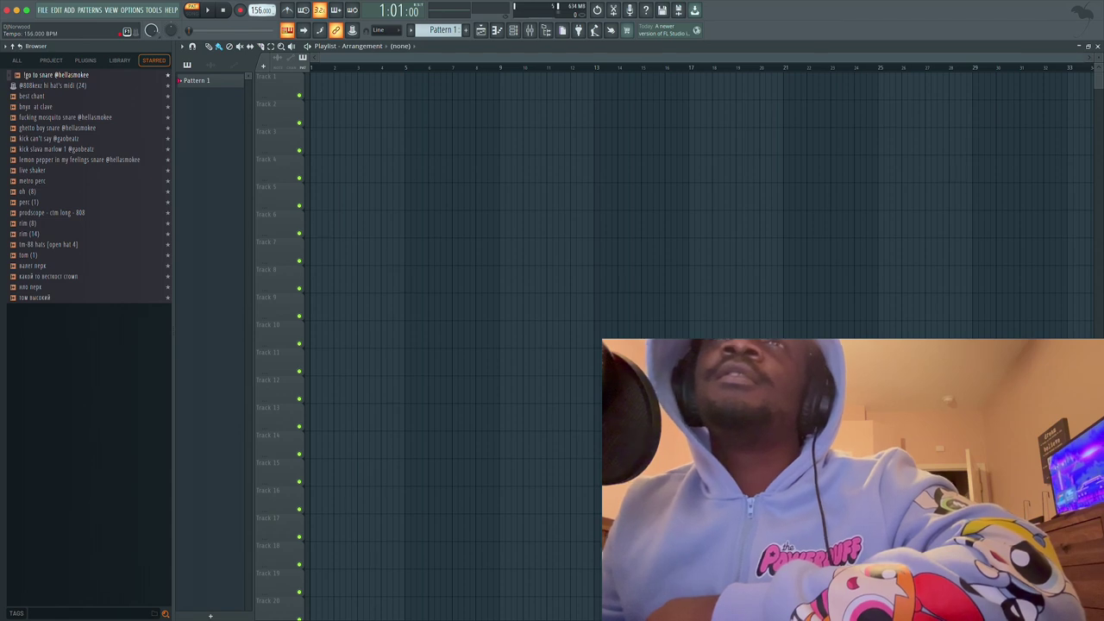
# Step: Show the channel rack and the full sample browser, and add an Xpand!2_x64 instrument channel
pyautogui.click(522, 29)
pyautogui.click(27, 60)
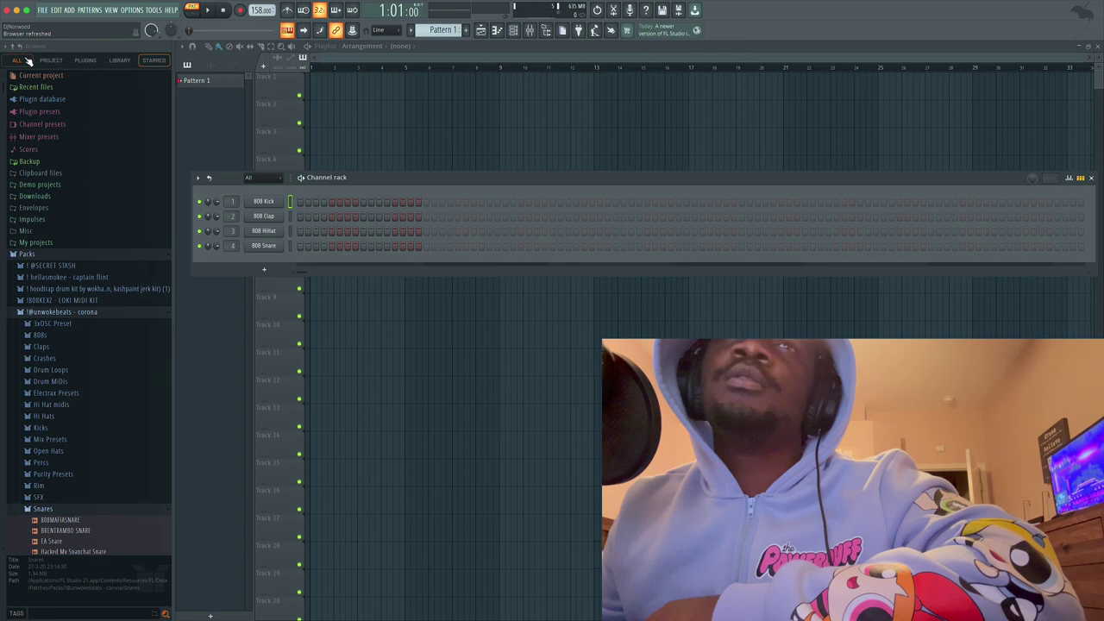
pyautogui.click(264, 269)
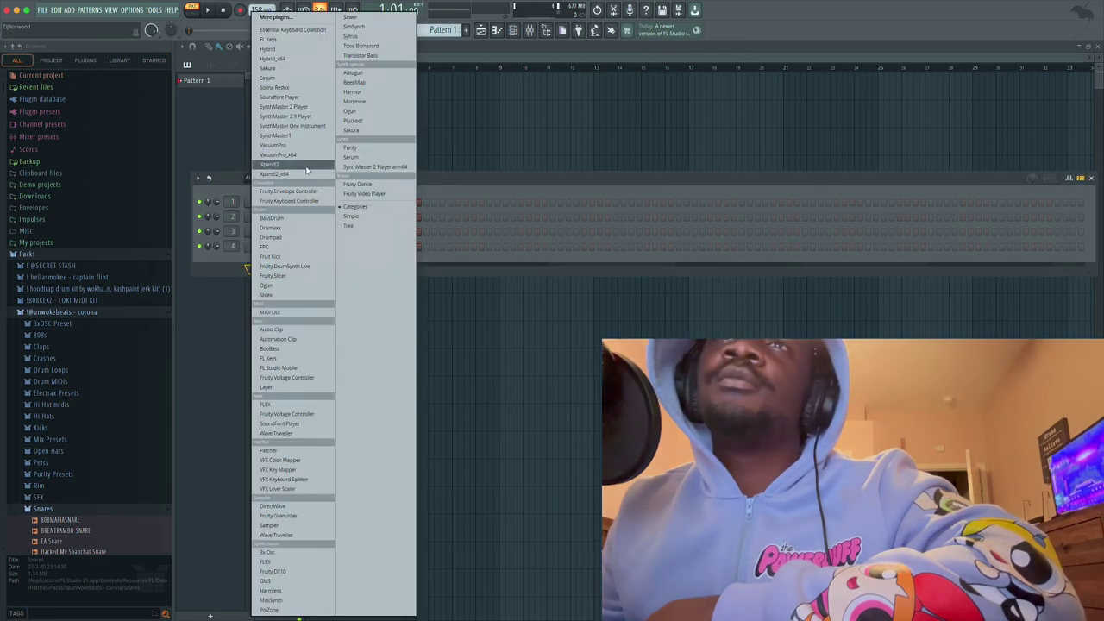
pyautogui.click(305, 174)
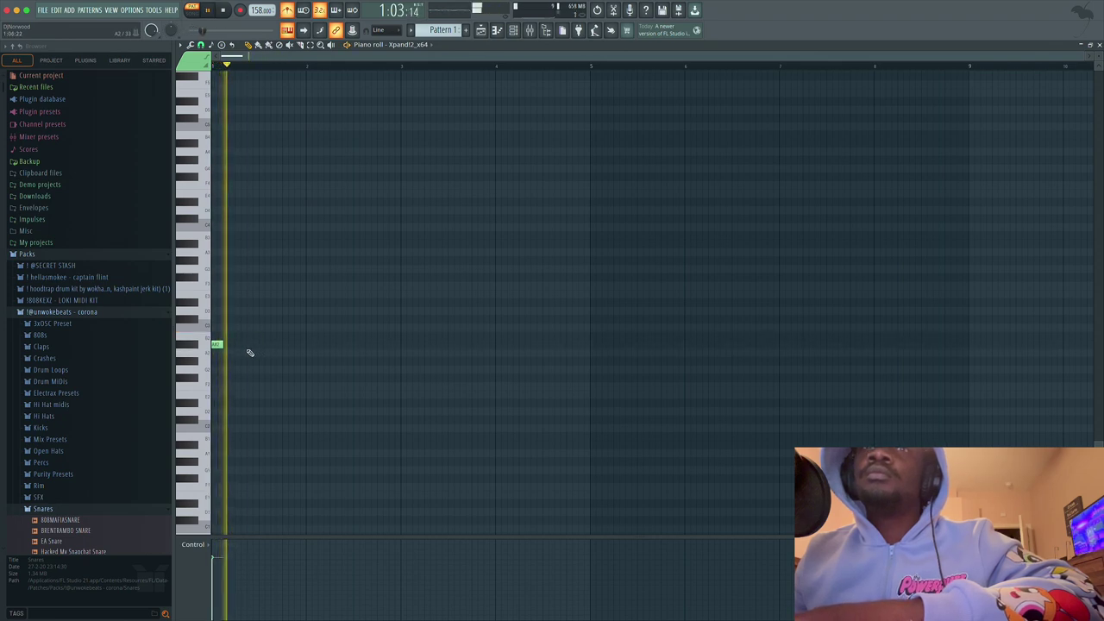
# Step: Place the bass notes A#2, A#2 and B2 in bar 1 and longer G#2 and C#3 notes in bar 4, auditioning the pattern
pyautogui.press('space')
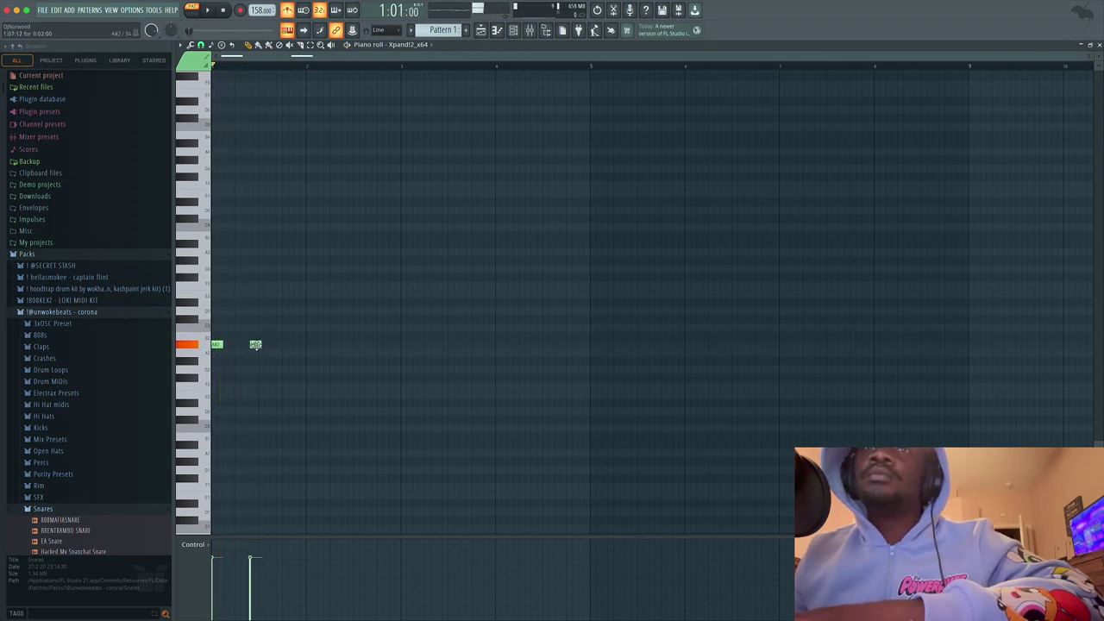
pyautogui.press('space')
pyautogui.press('space')
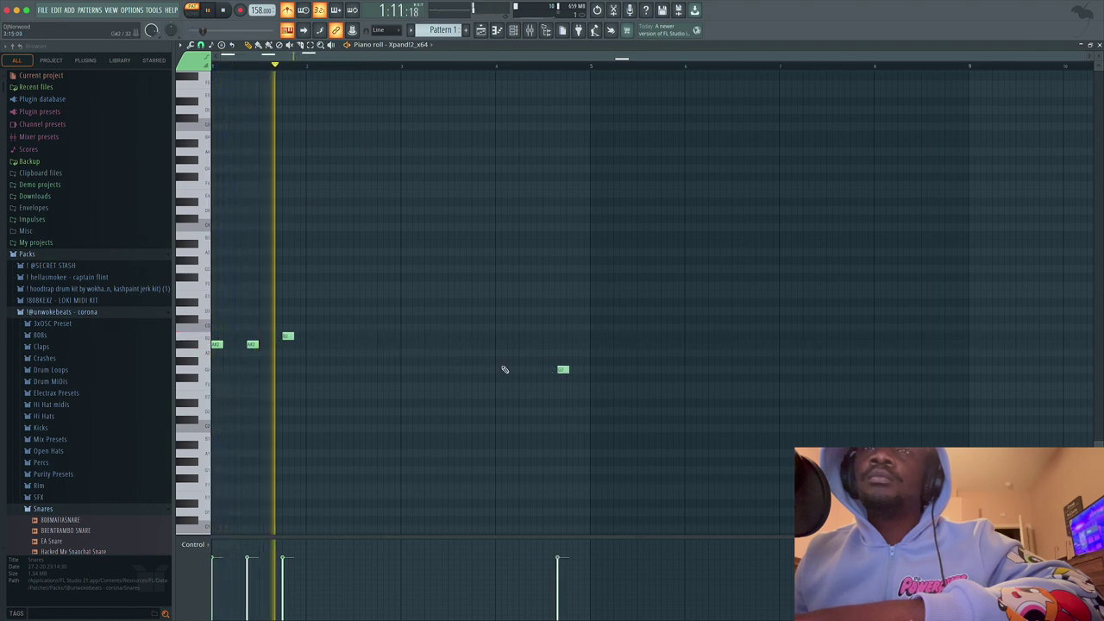
pyautogui.click(603, 345)
pyautogui.press('space')
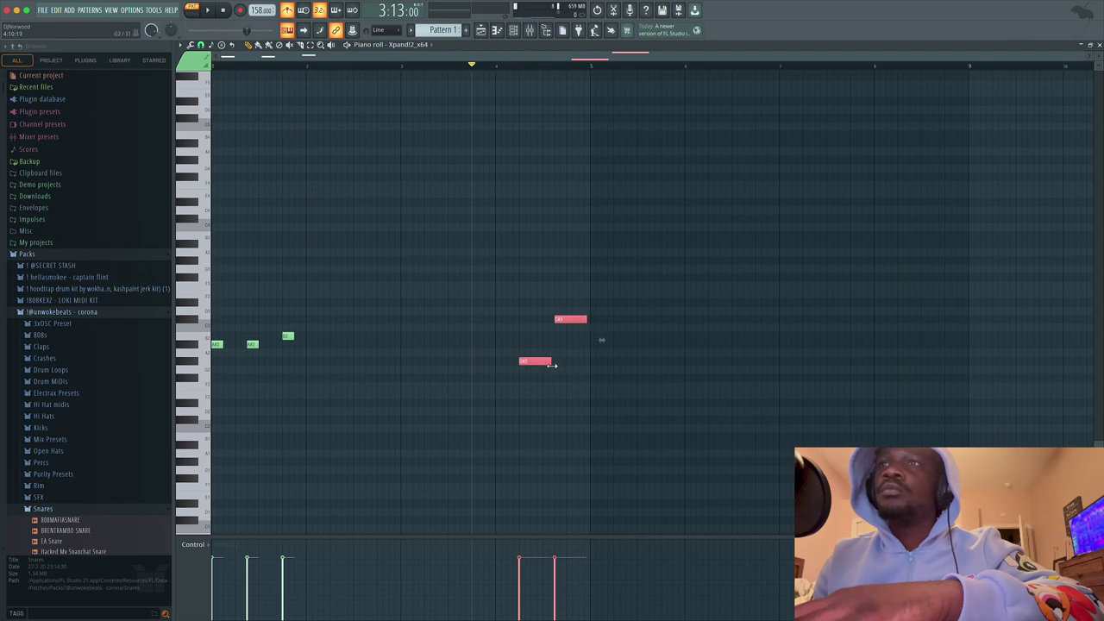
pyautogui.press('space')
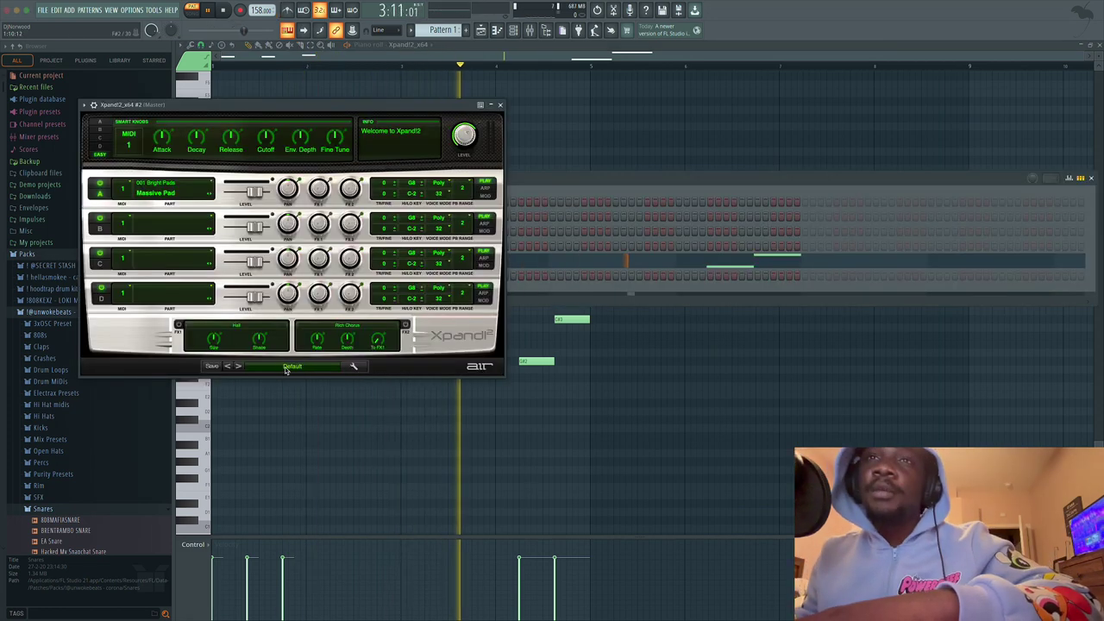
# Step: Choose a preset from the Bells category for the second Xpand!2 instance
pyautogui.click(287, 366)
pyautogui.moveTo(311, 427)
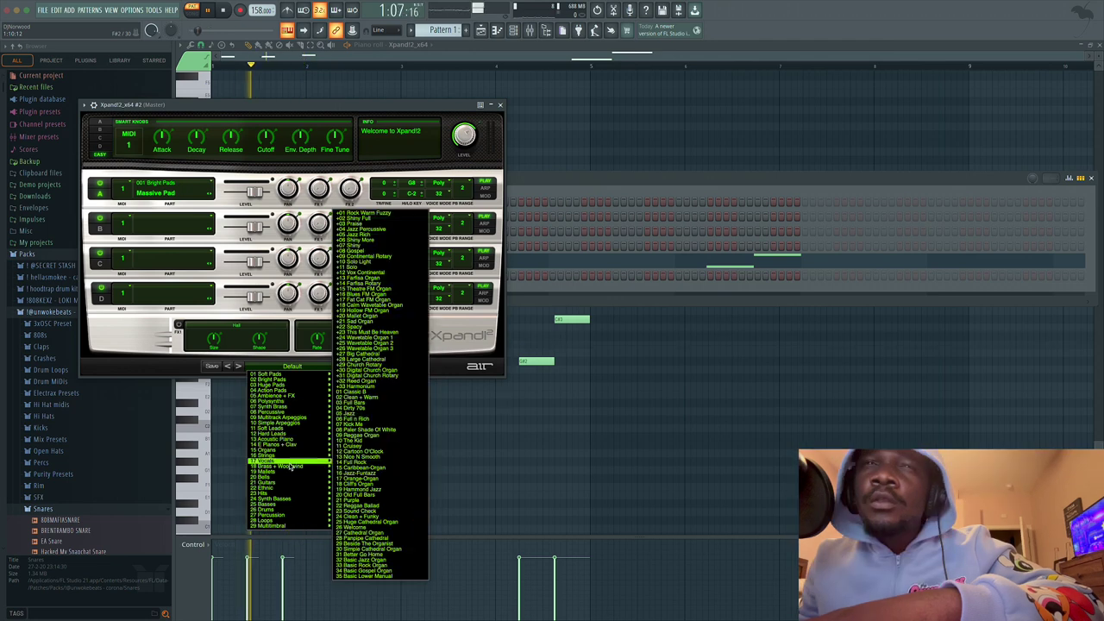
pyautogui.moveTo(288, 476)
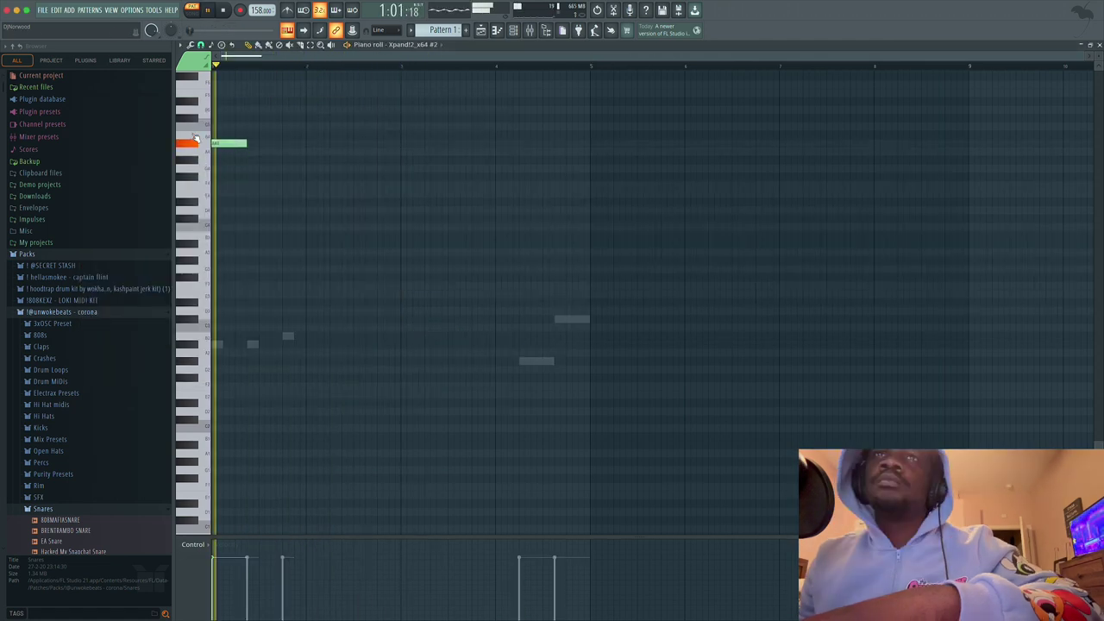
# Step: Write the second Xpand!2 melody with A#4 in bar 1 and C#5 and B4 in bar 4, and duplicate it into bars 5 to 8
pyautogui.scroll(3, 285, 146)
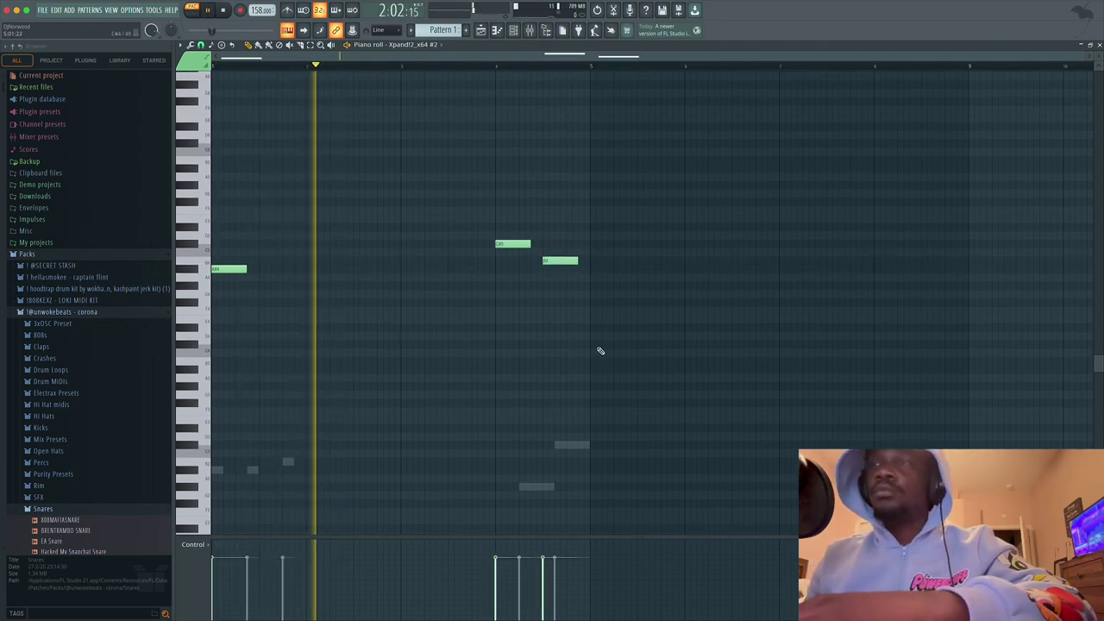
pyautogui.press('super+b')
pyautogui.moveTo(587, 269); pyautogui.dragTo(599, 269)
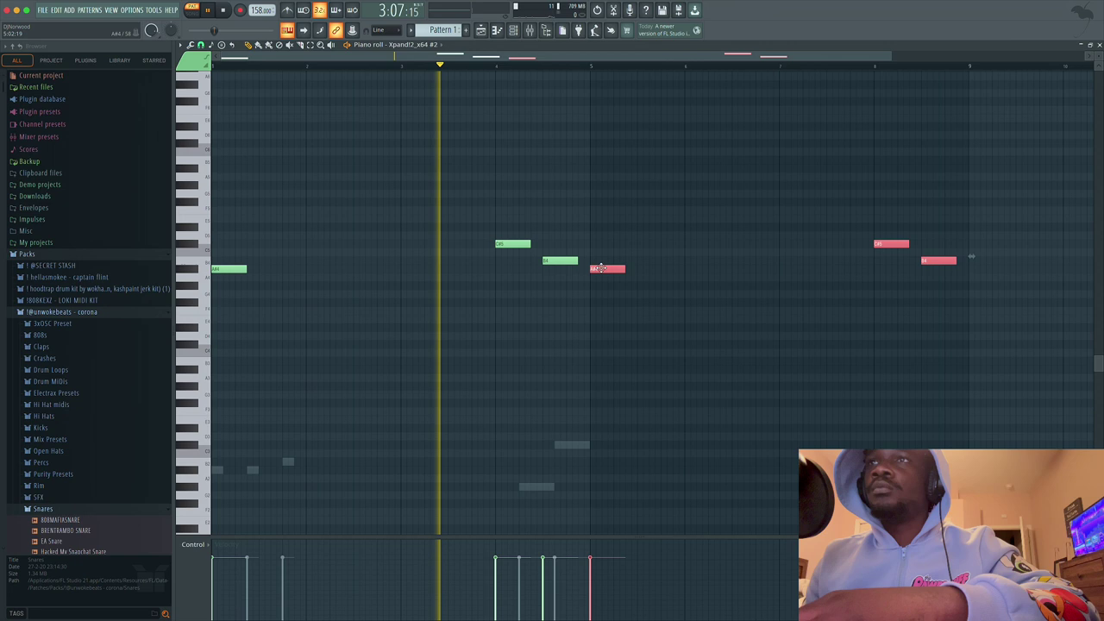
pyautogui.press('super+d')
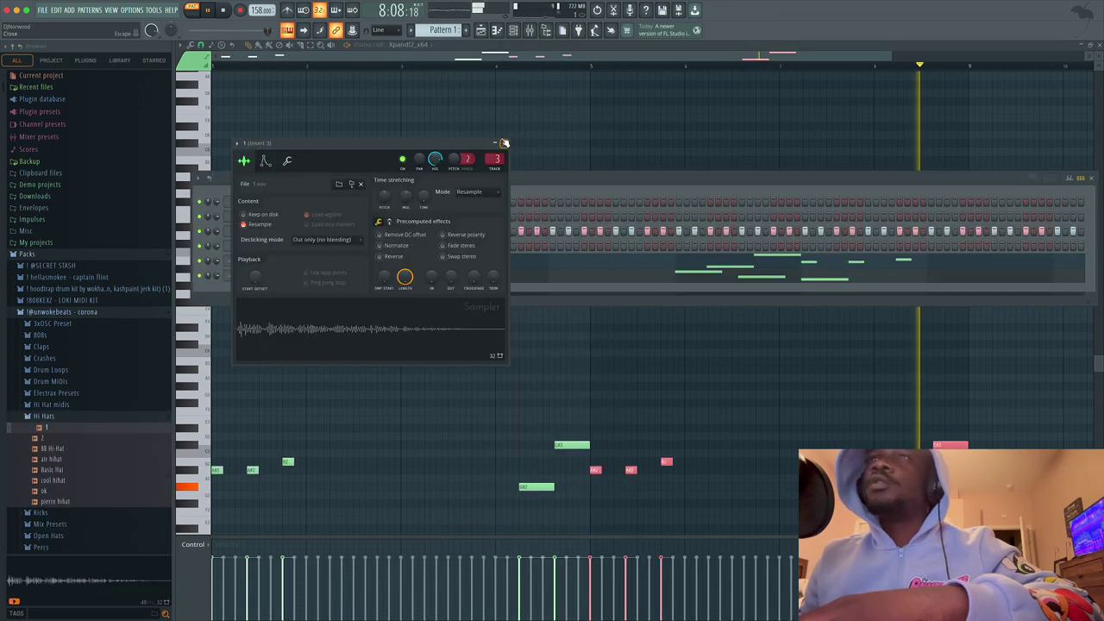
# Step: Close the hi-hat sampler settings and fill extra steps on the hi-hat channel to create three-hit rolls
pyautogui.click(501, 152)
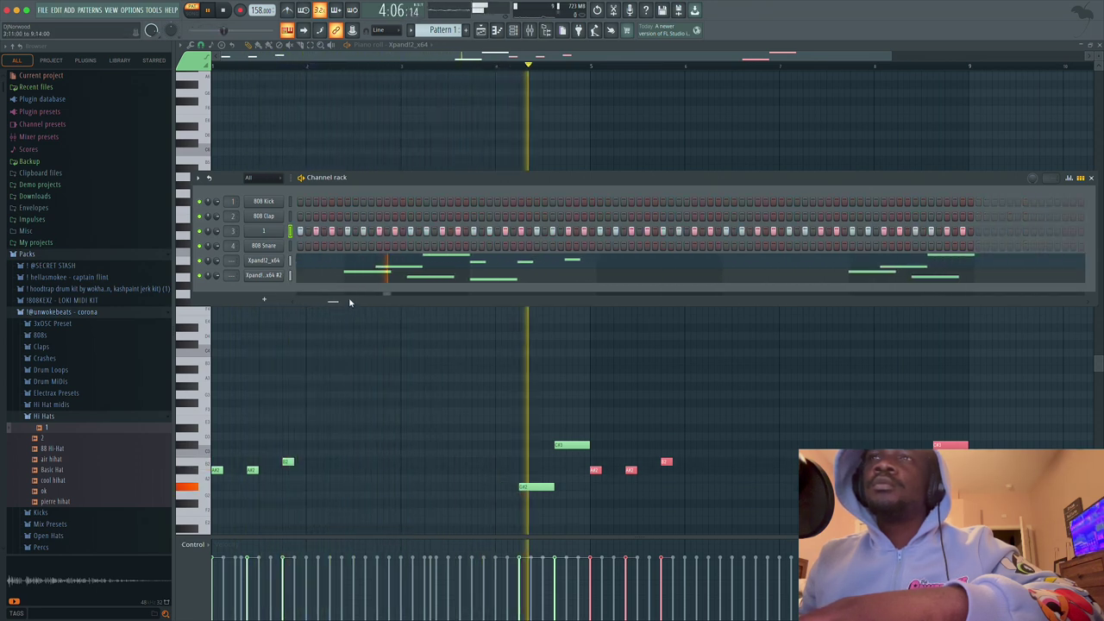
pyautogui.click(513, 233)
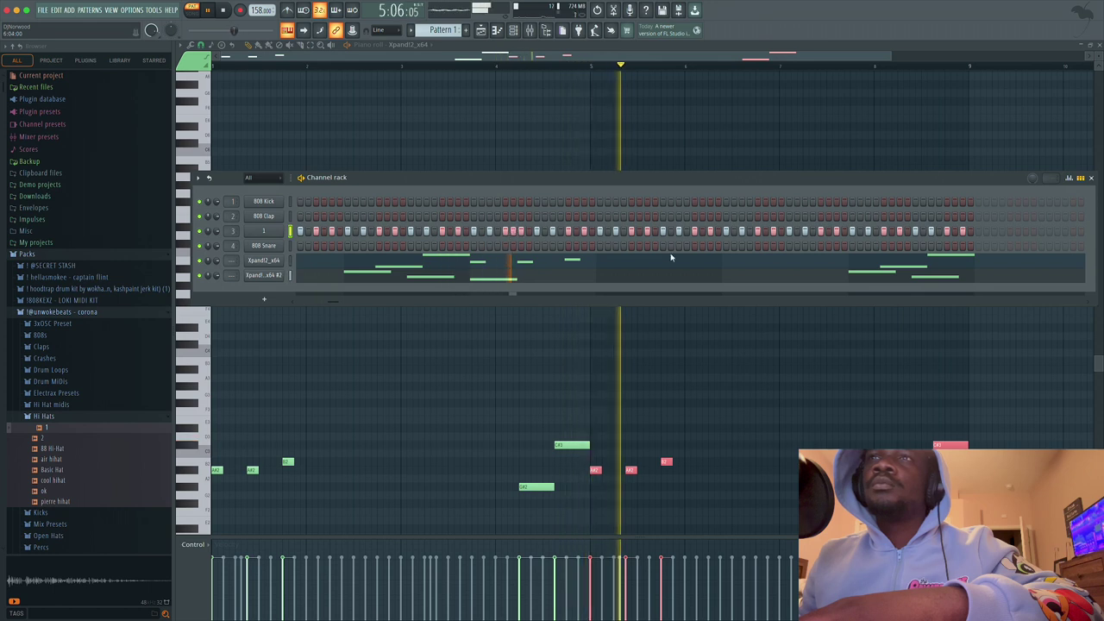
pyautogui.click(765, 231)
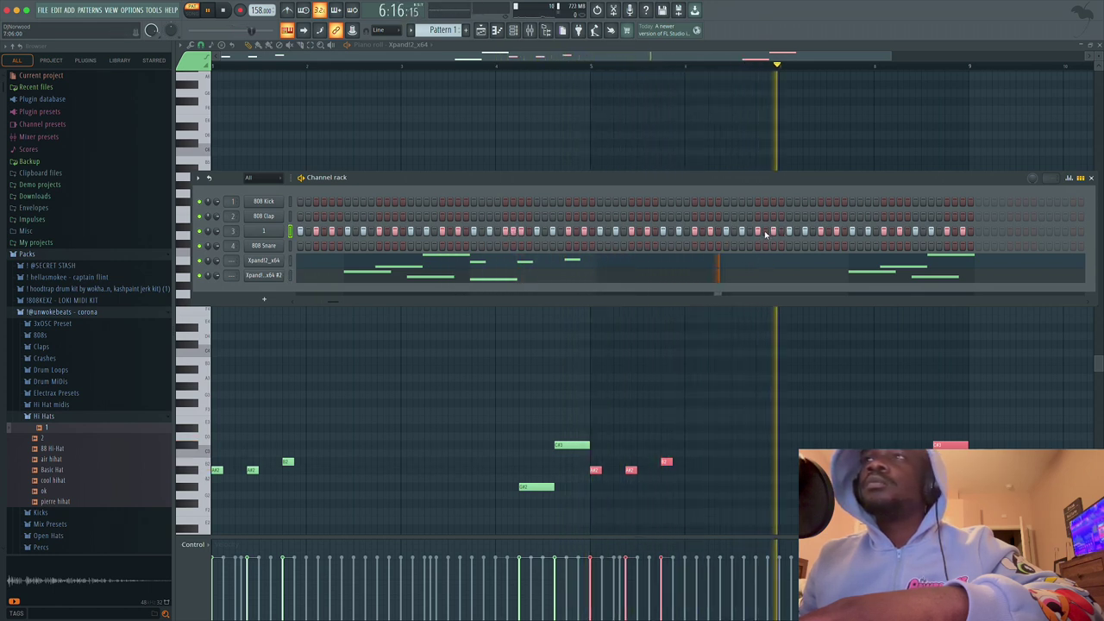
pyautogui.moveTo(363, 299); pyautogui.dragTo(293, 299)
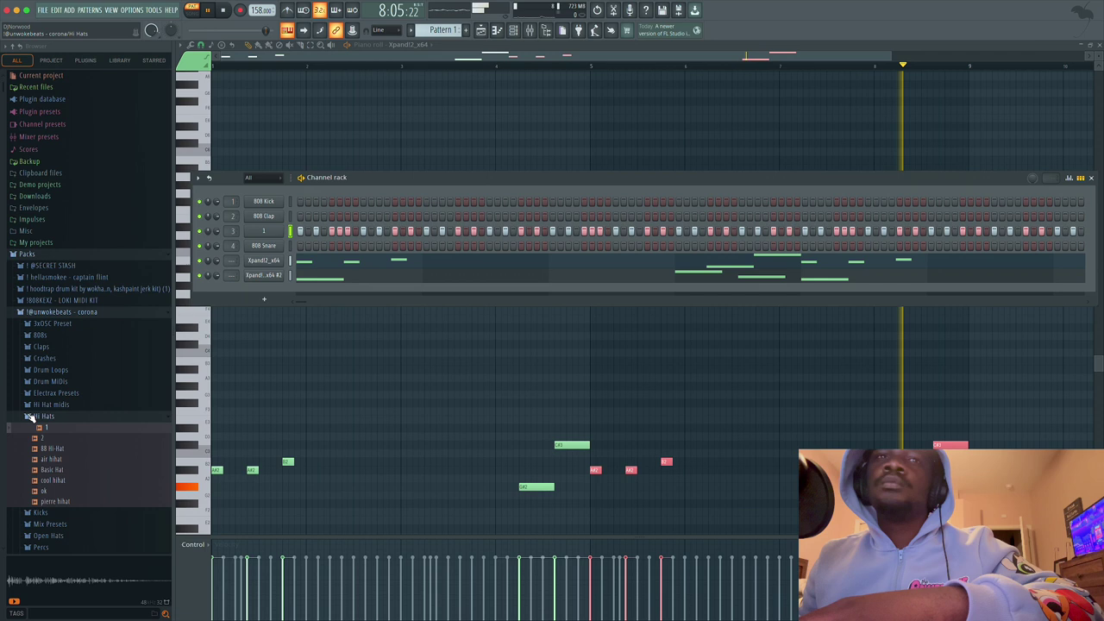
# Step: Load the 808MAFIASNARE sample from the Snares folder into the fourth channel
pyautogui.scroll(-5, 51, 396)
pyautogui.click(42, 403)
pyautogui.moveTo(65, 413); pyautogui.dragTo(516, 248)
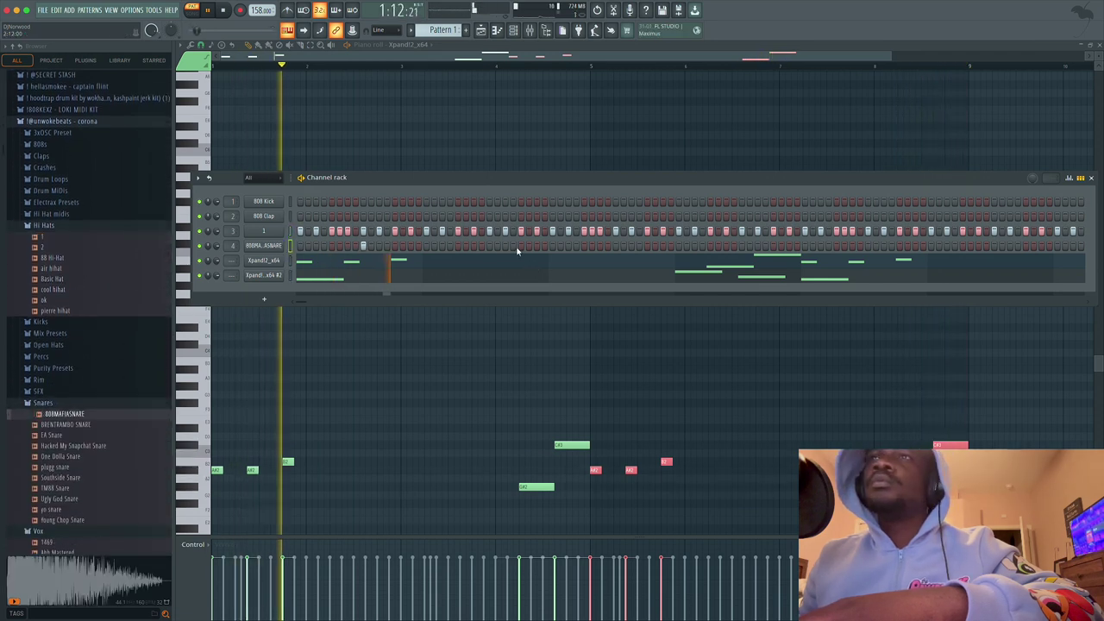
# Step: Place 808MAFIASNARE hits on the ninth step of bars 2 through 6
pyautogui.click(489, 246)
pyautogui.click(609, 246)
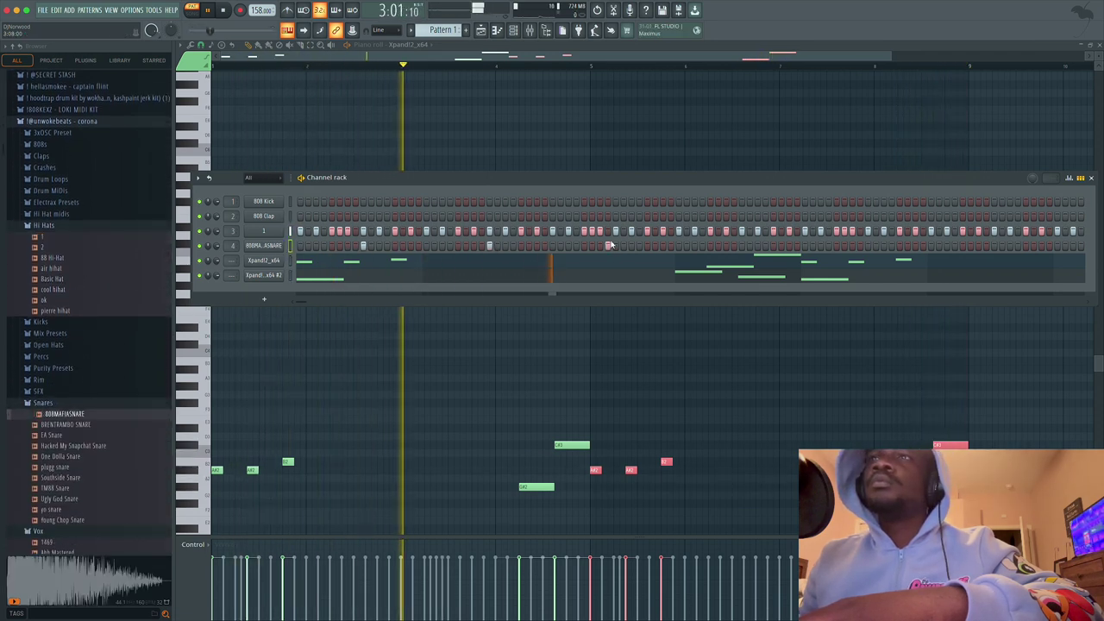
pyautogui.click(741, 247)
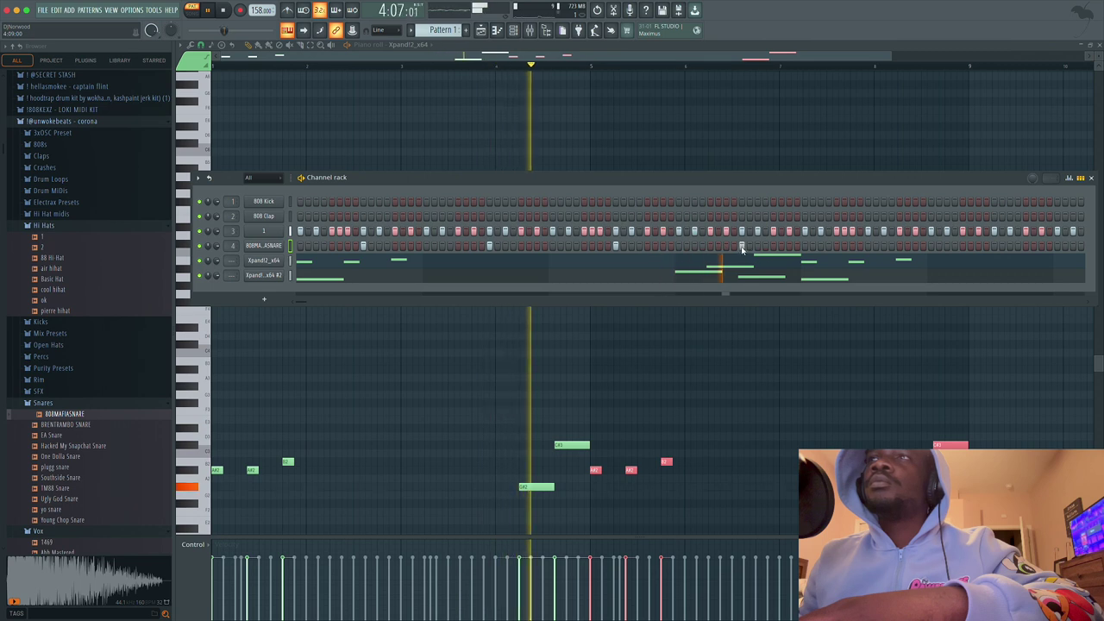
pyautogui.click(868, 247)
pyautogui.click(994, 247)
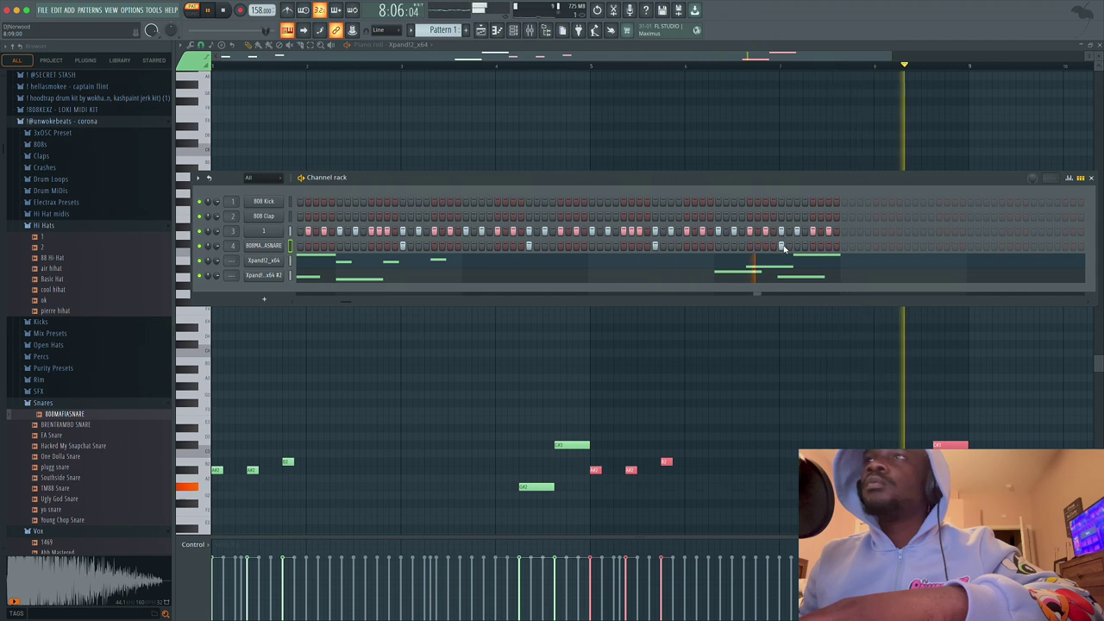
# Step: Add Southside Snare as a new channel below 808MAFIASNARE and place off-beat accent hits across the pattern
pyautogui.moveTo(65, 371); pyautogui.dragTo(285, 254)
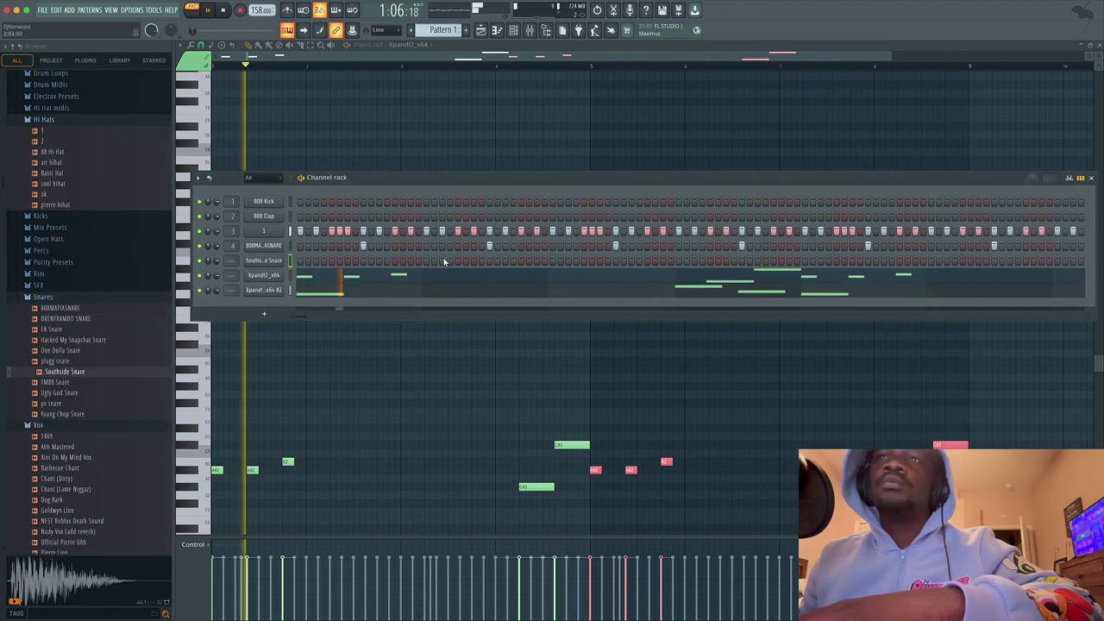
pyautogui.click(411, 261)
pyautogui.press('space')
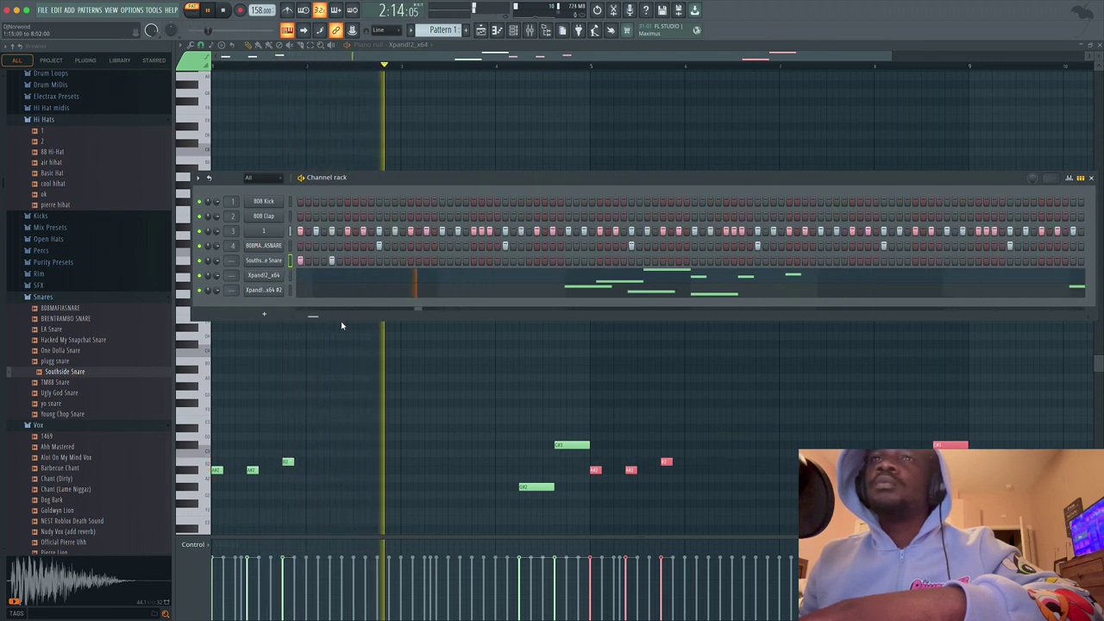
pyautogui.click(537, 261)
pyautogui.click(663, 260)
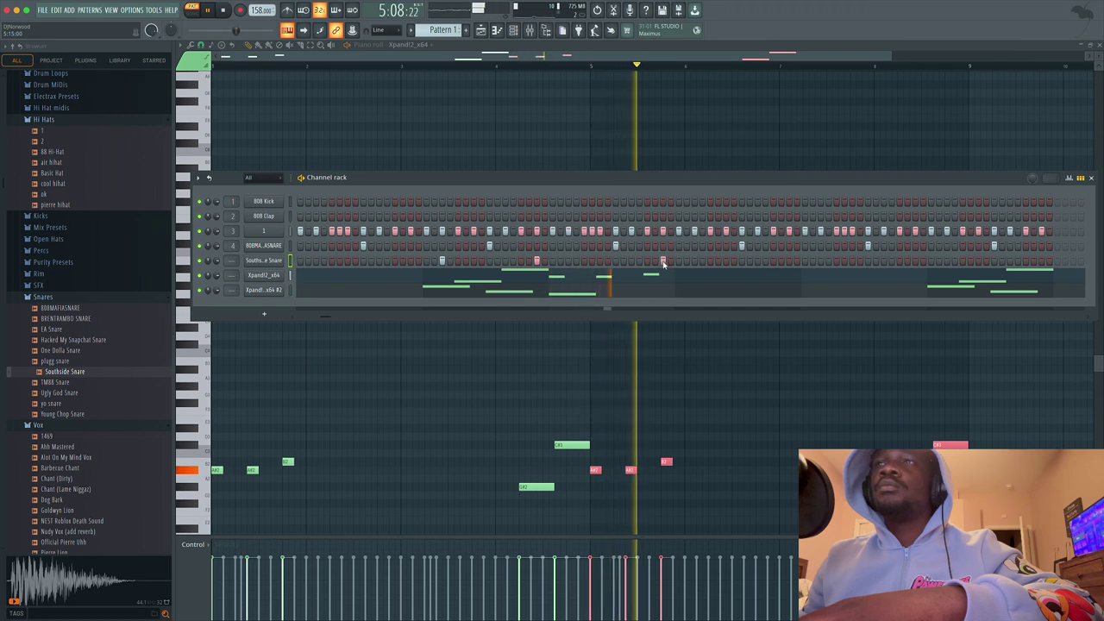
pyautogui.click(694, 261)
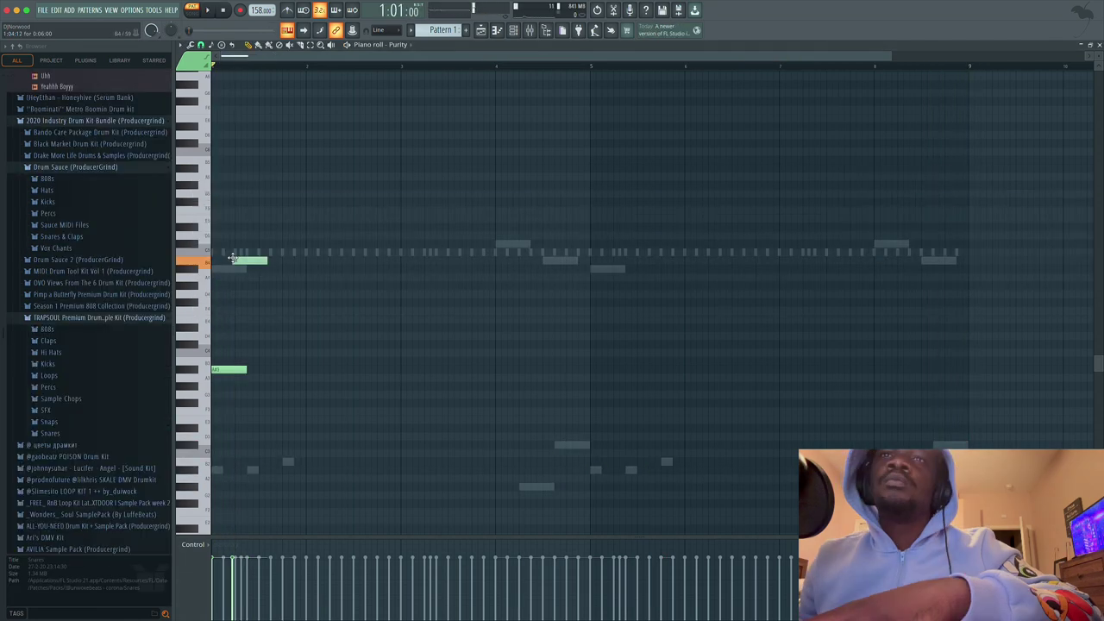
# Step: Lengthen the A#3 and A#4 pair in the Purity channel to three beats and duplicate it after itself
pyautogui.hotkey('ctrl', 'a')
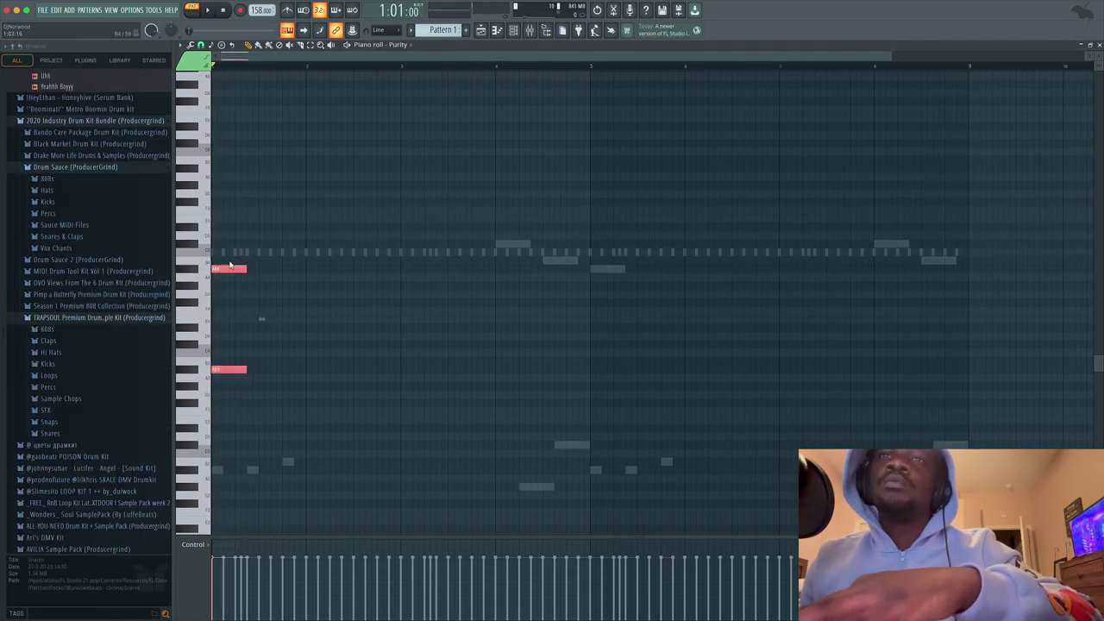
pyautogui.press('space')
pyautogui.moveTo(247, 269); pyautogui.dragTo(283, 272)
pyautogui.press('space')
pyautogui.press('space')
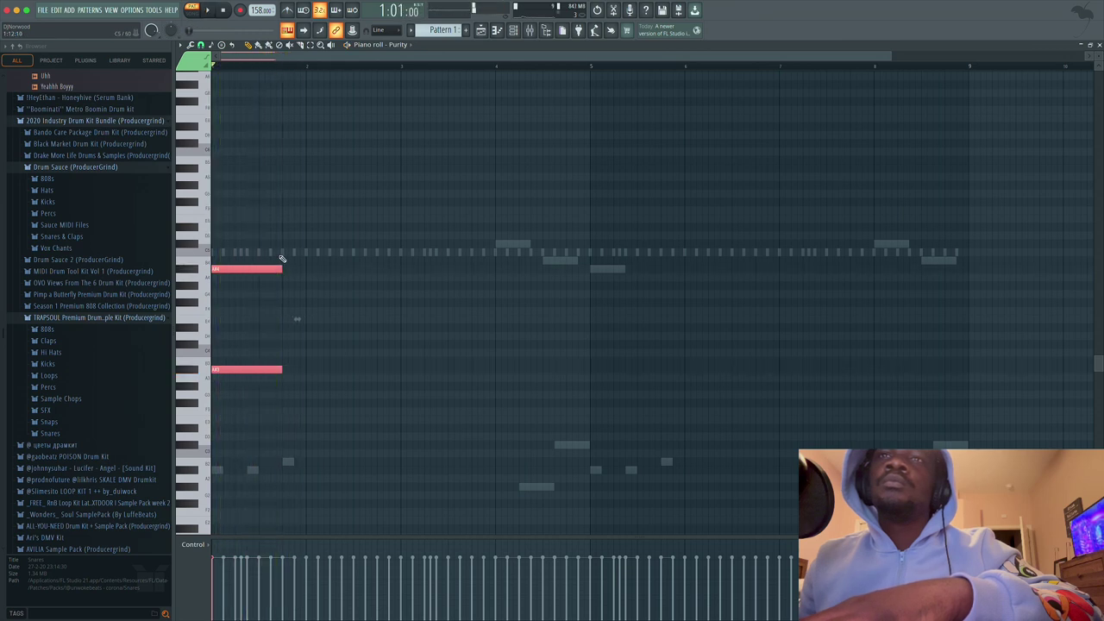
pyautogui.hotkey('ctrl', 'b')
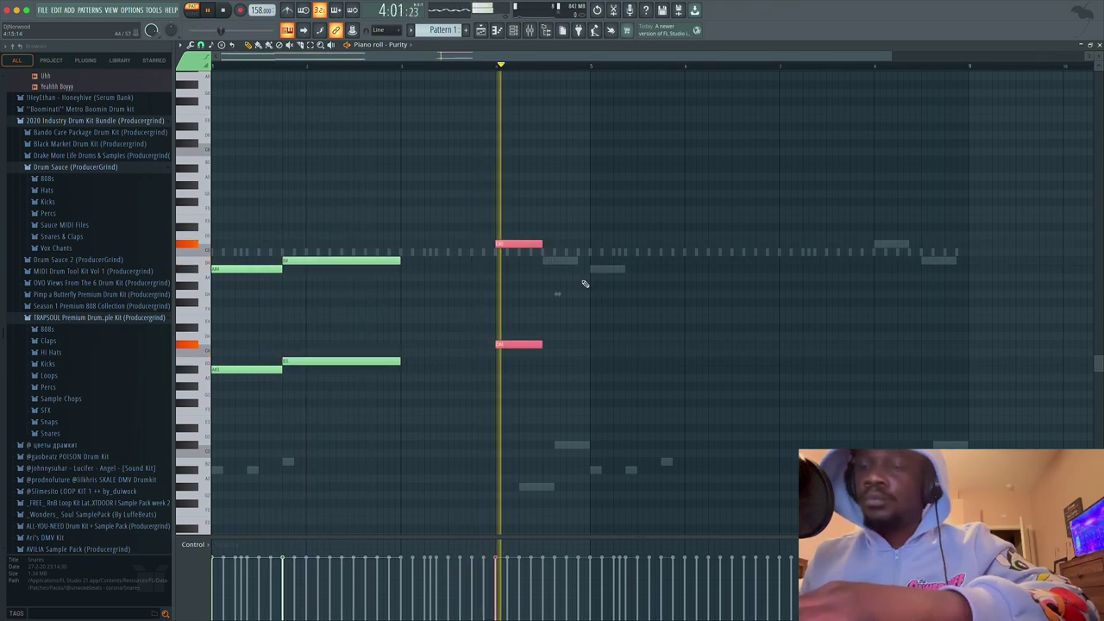
# Step: Repeat the bar 4 C# pair as B3 and B4, and duplicate the whole four-bar Purity phrase into bars 5 to 8
pyautogui.hotkey('ctrl', 'b')
pyautogui.moveTo(562, 245); pyautogui.dragTo(562, 261)
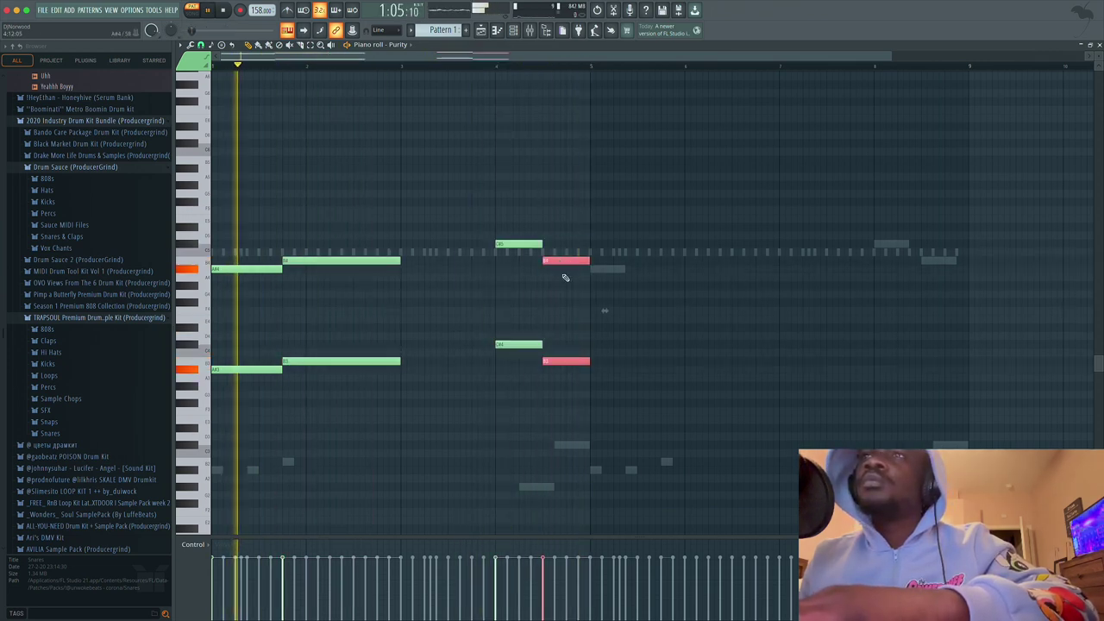
pyautogui.click(565, 294)
pyautogui.rightClick(581, 294)
pyautogui.hotkey('ctrl', 'a')
pyautogui.hotkey('ctrl', 'b')
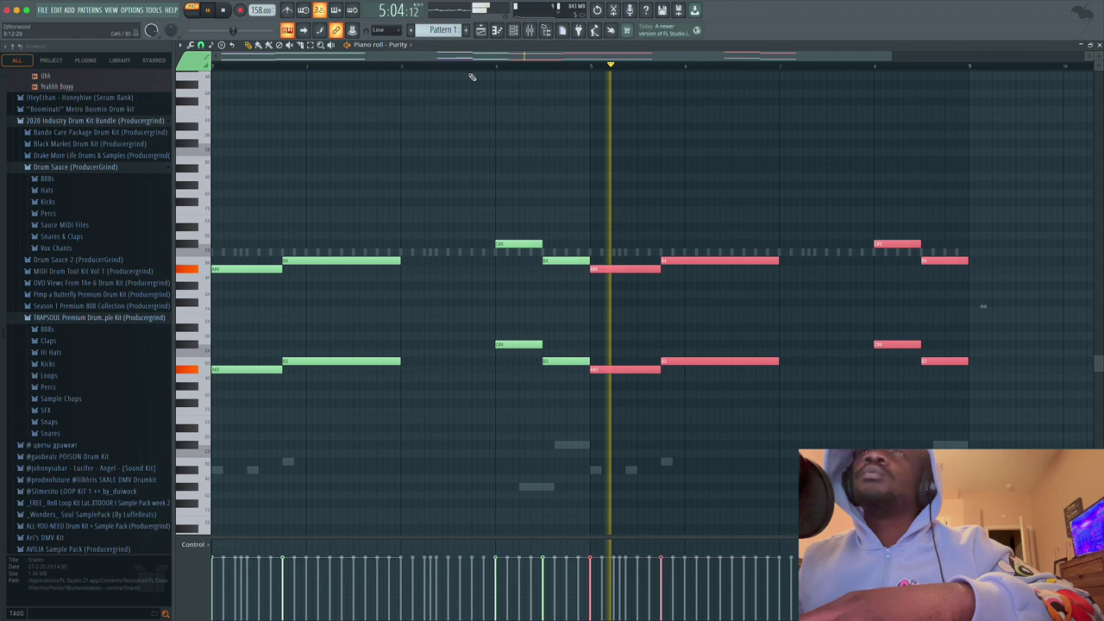
# Step: Return to the channel rack and load the Twokey 808 sample into the second channel
pyautogui.click(499, 30)
pyautogui.scroll(6, 82, 220)
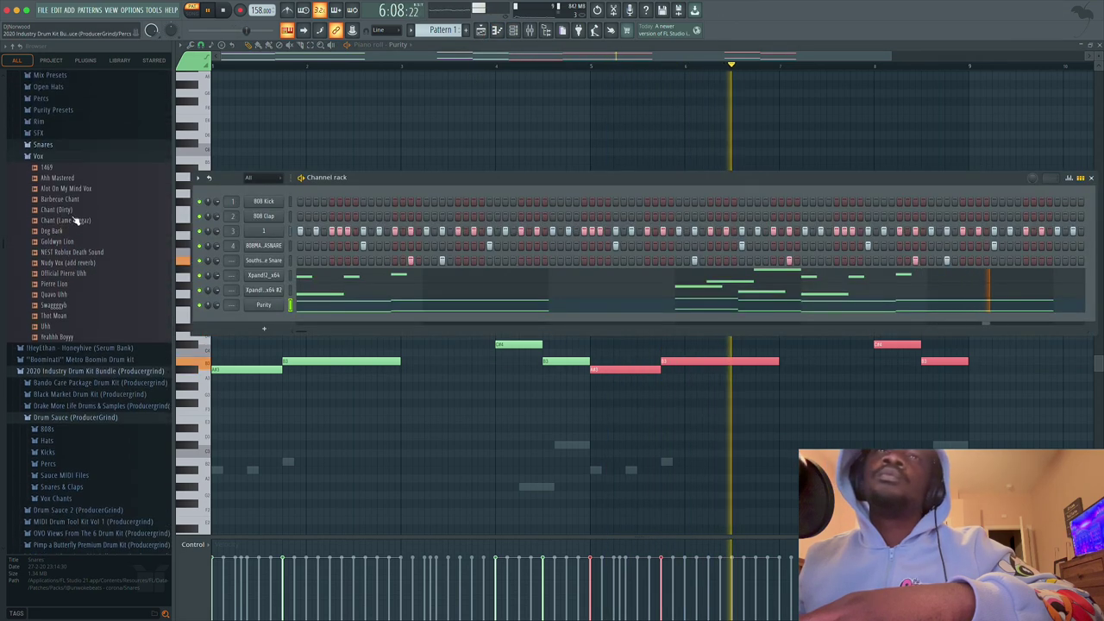
pyautogui.scroll(15, 81, 258)
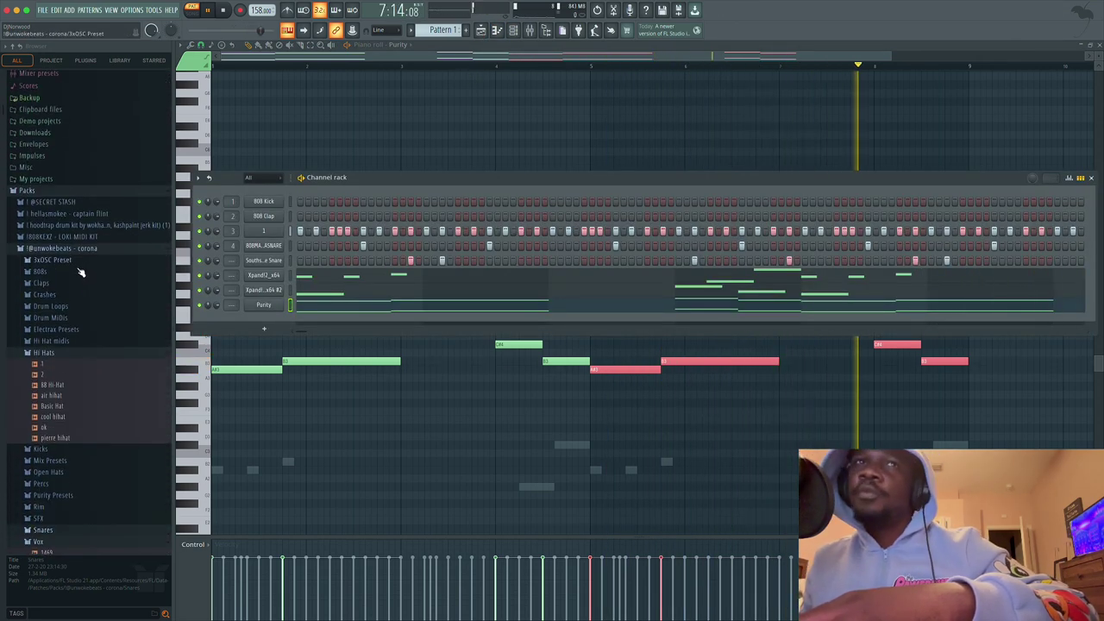
pyautogui.click(105, 284)
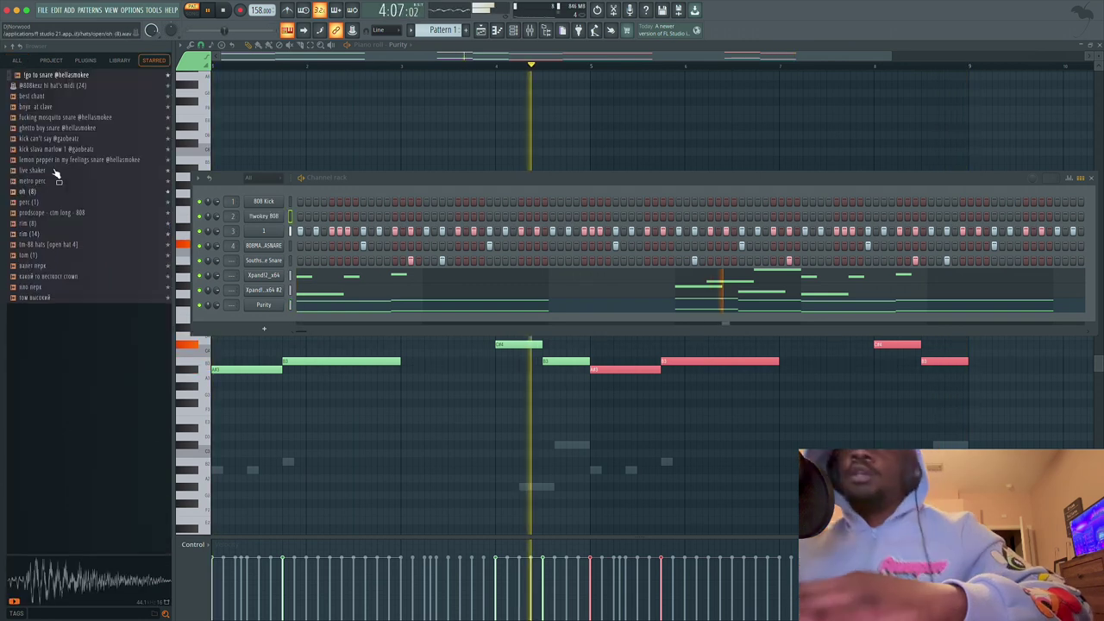
# Step: Audition the starred bnyx at clave sample and try it in place of the Southside Snare
pyautogui.click(86, 106)
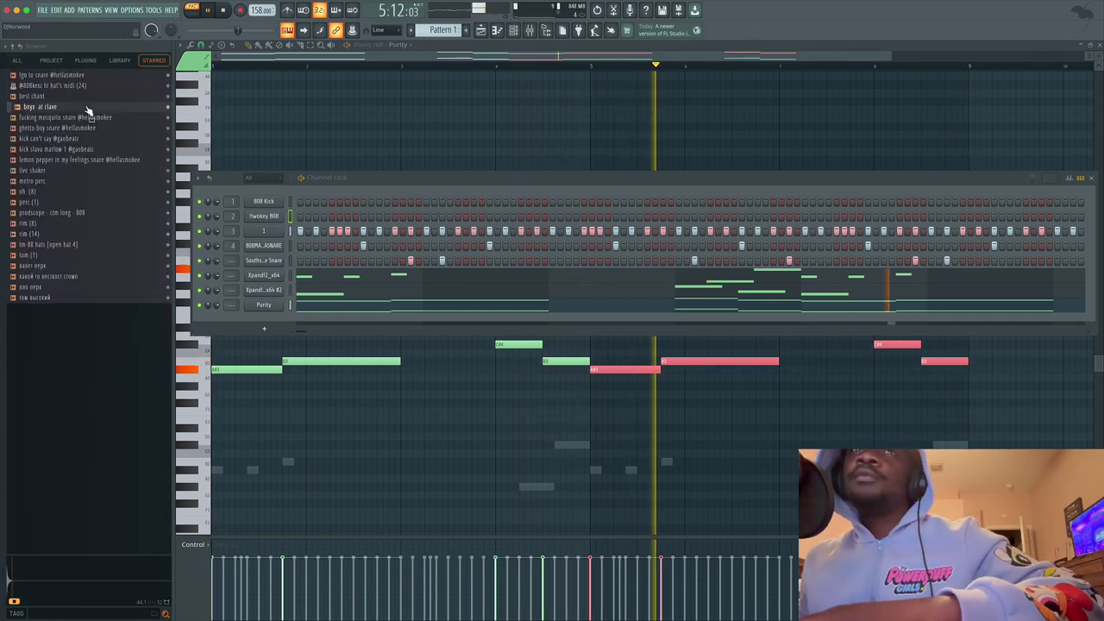
pyautogui.moveTo(85, 105); pyautogui.dragTo(266, 274)
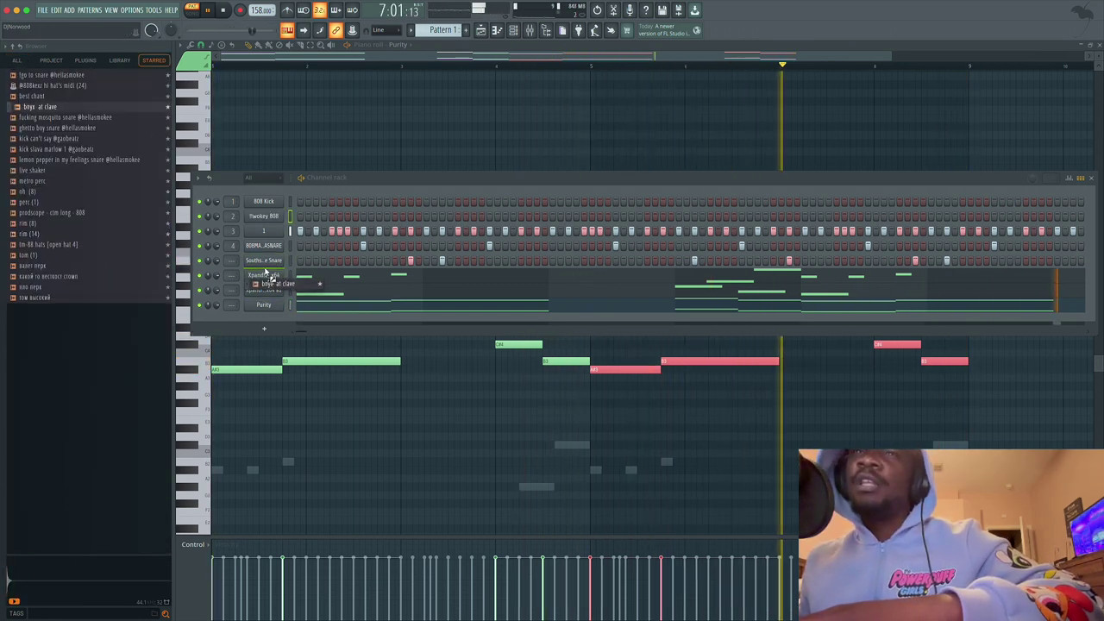
pyautogui.press('super+z')
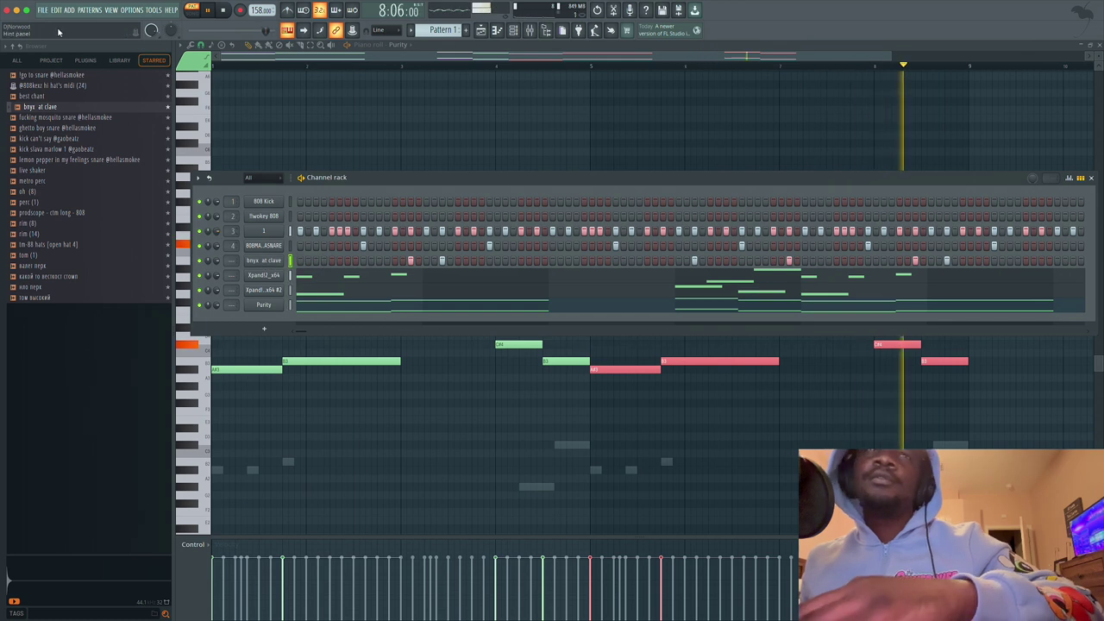
# Step: Add the bnyx at clave sample as its own channel below the Southside Snare and place single hits and three-hit rolls in its row
pyautogui.moveTo(41, 107); pyautogui.dragTo(268, 270)
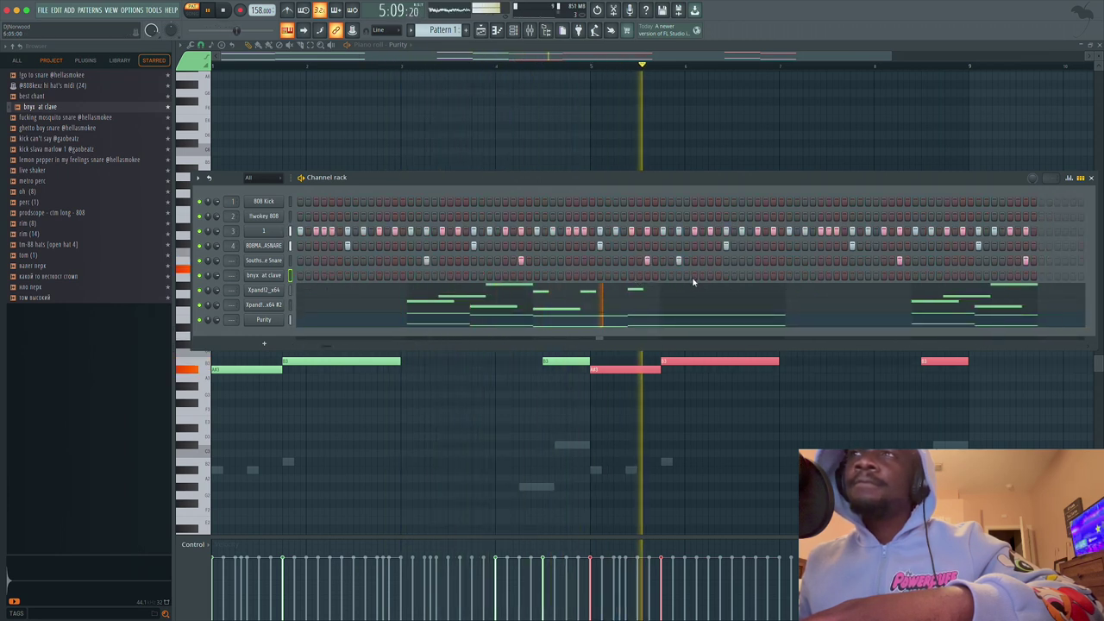
pyautogui.moveTo(759, 276); pyautogui.dragTo(781, 276)
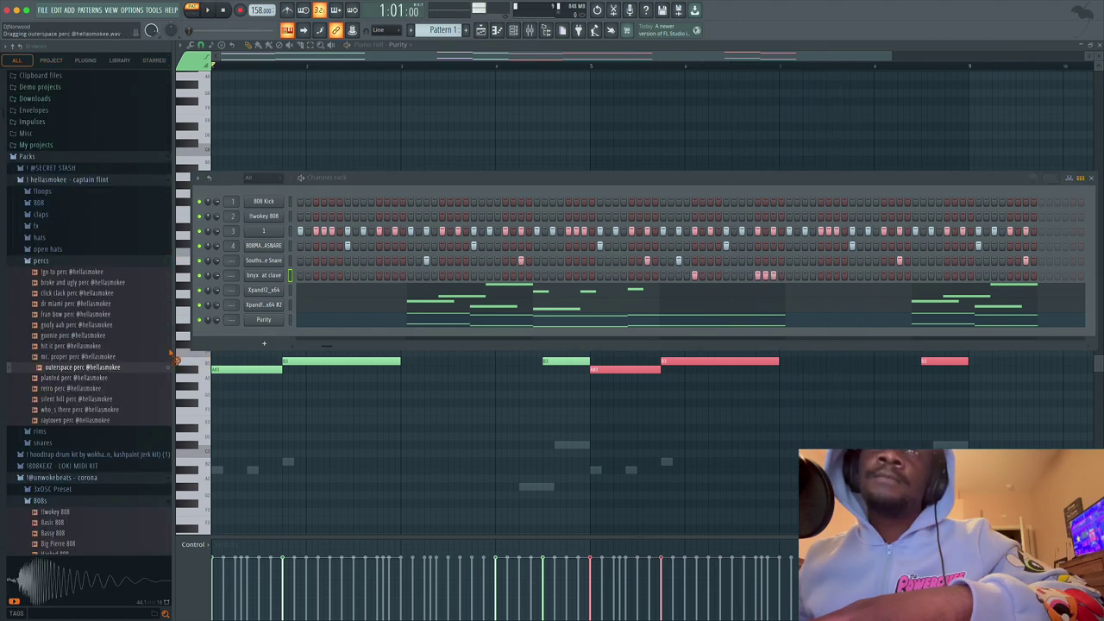
# Step: Load the outerspace perc sample into a new channel and place hits in bars 1 and 3, repeating the bar 1 pair in bar 5
pyautogui.moveTo(270, 287); pyautogui.dragTo(276, 289)
pyautogui.press('space')
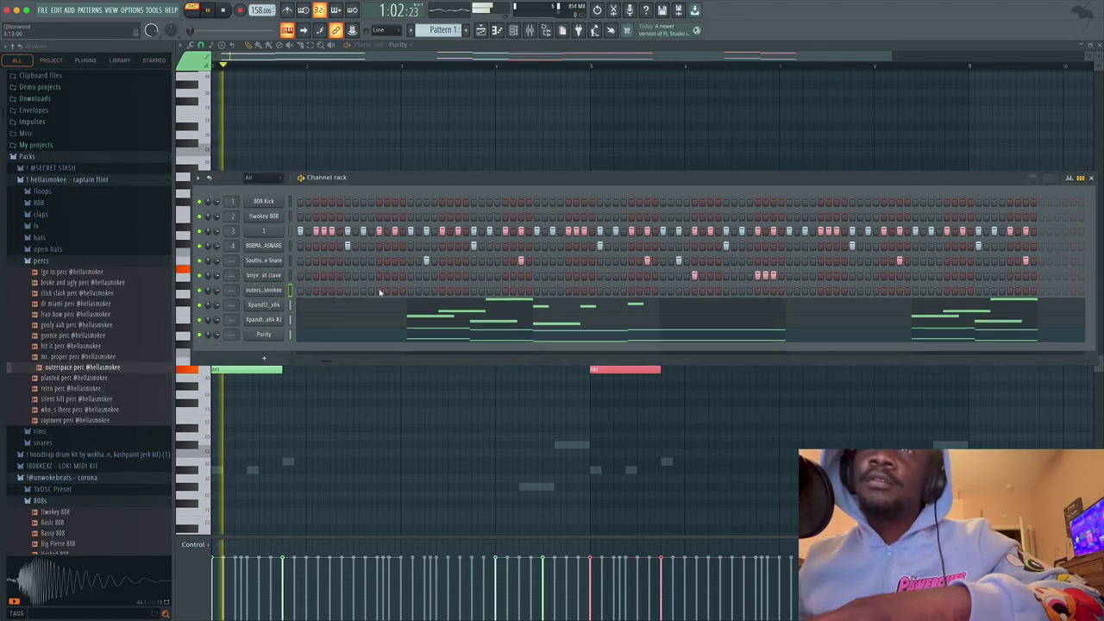
pyautogui.press('space')
pyautogui.press('space')
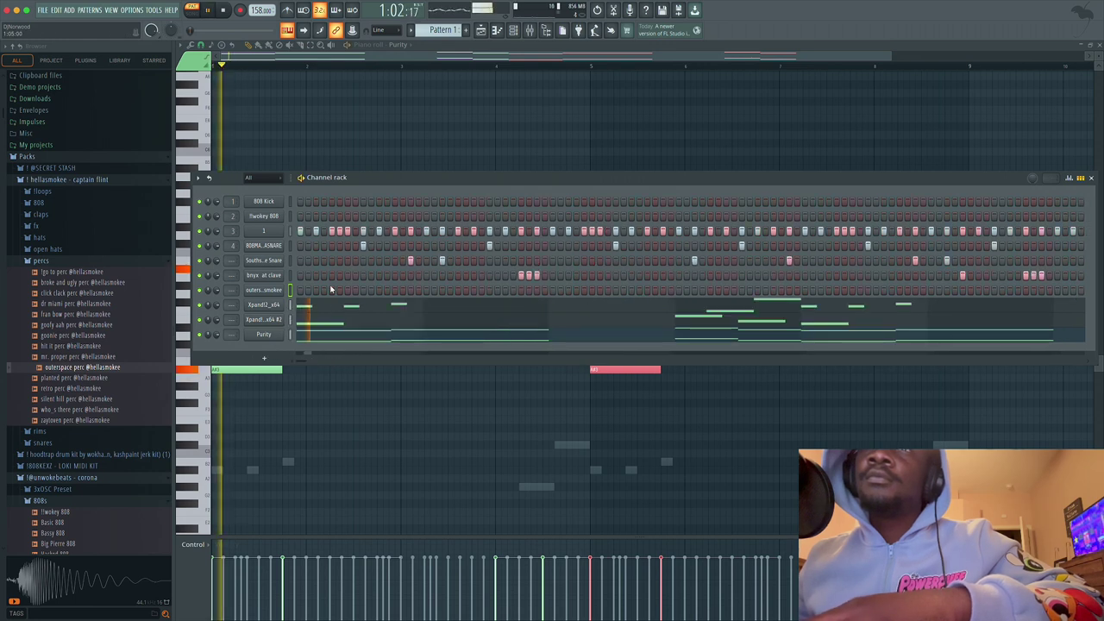
pyautogui.press('space')
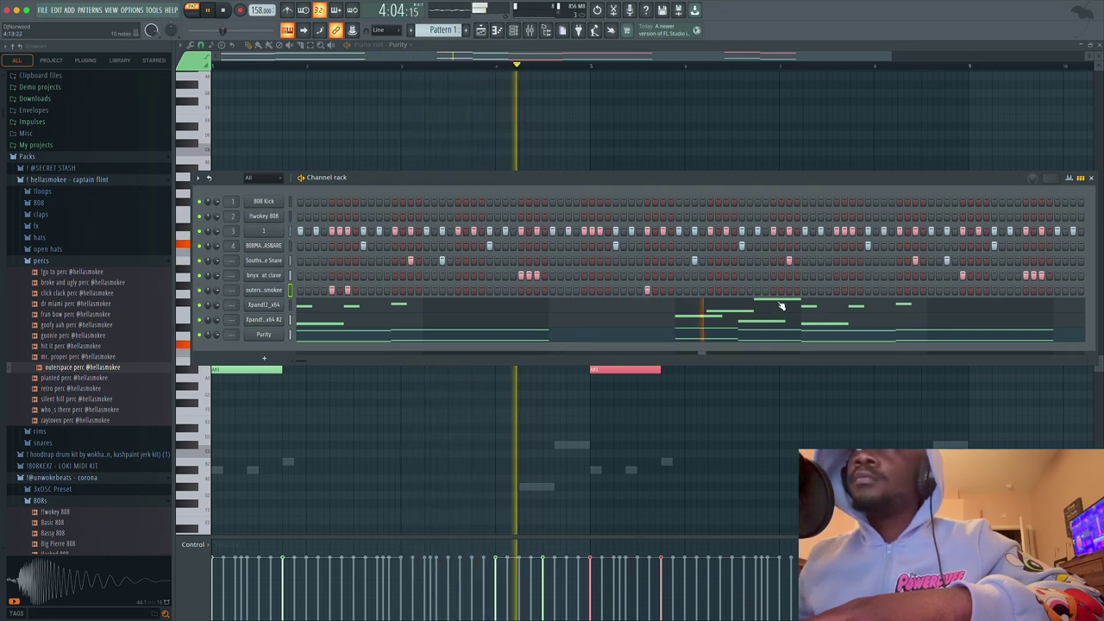
pyautogui.click(836, 290)
pyautogui.click(852, 290)
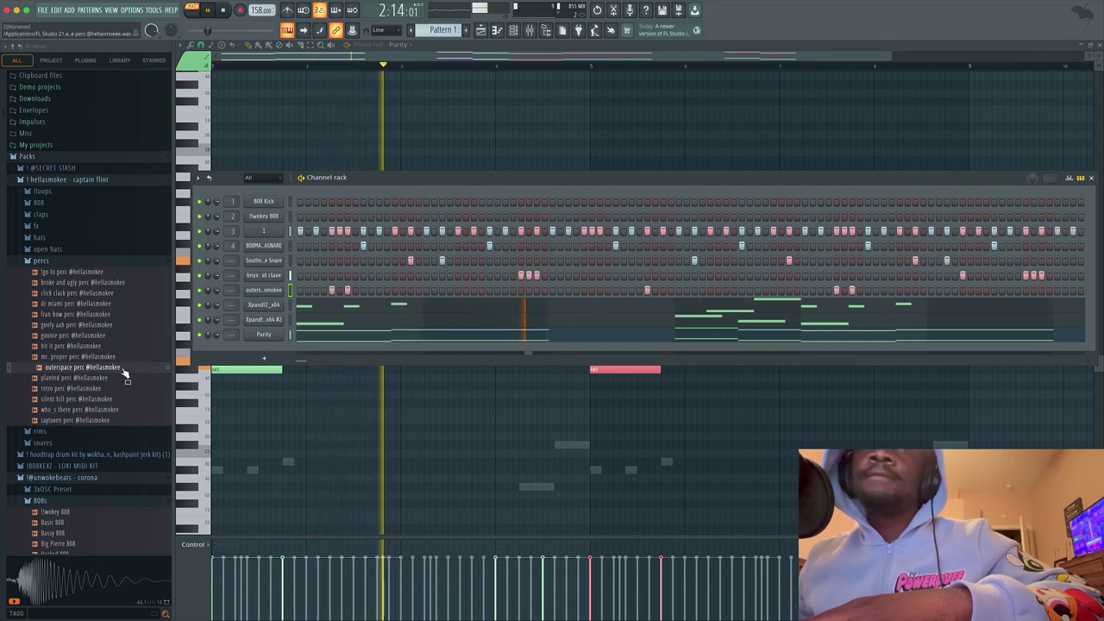
# Step: Load the hit it perc sample into a new channel and place a hit on beat 4 of bars 2 and 5
pyautogui.press('space')
pyautogui.click(73, 346)
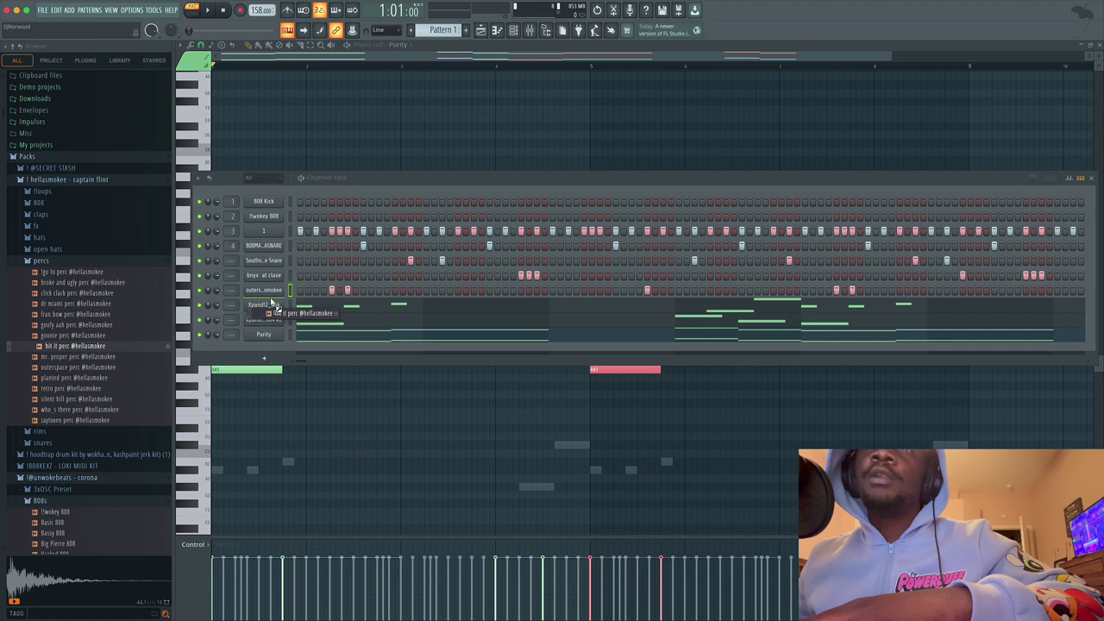
pyautogui.moveTo(275, 308); pyautogui.dragTo(276, 307)
pyautogui.press('space')
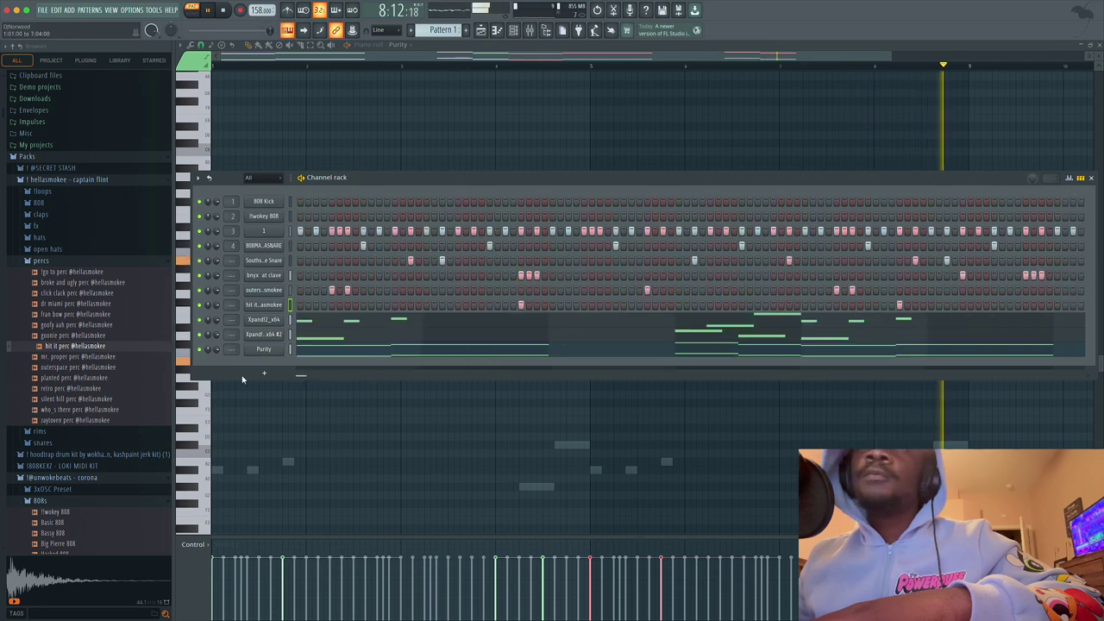
# Step: Collapse the captain flint pack and lay out the eight-bar Twokey 808 line on A#4, B4 and C#5, ending the last bar 7 B4 at bar 8
pyautogui.click(43, 260)
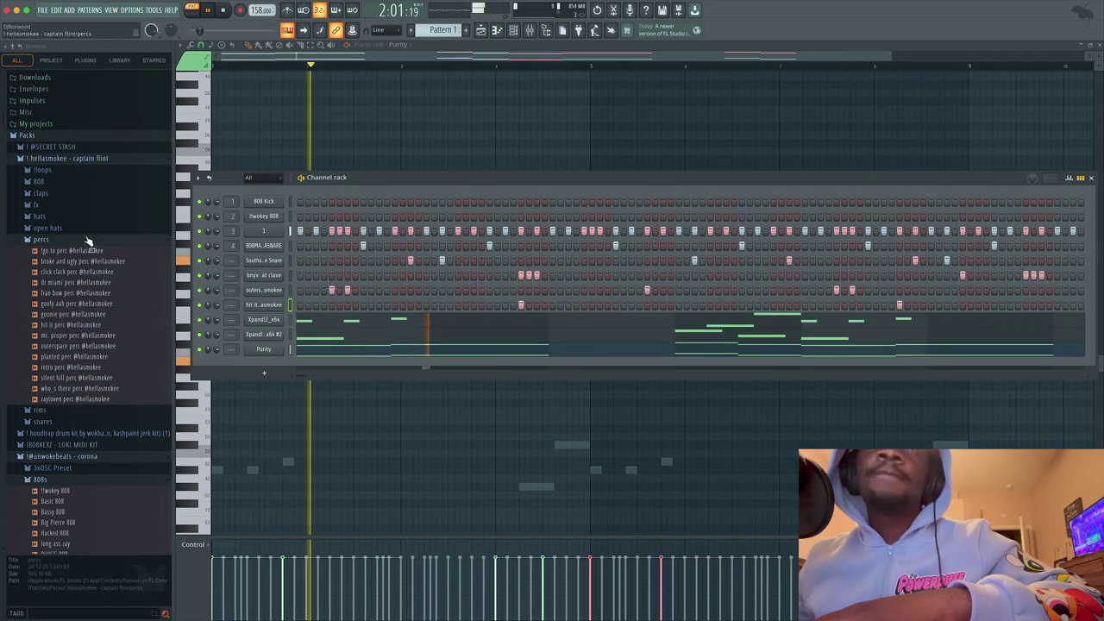
pyautogui.click(89, 160)
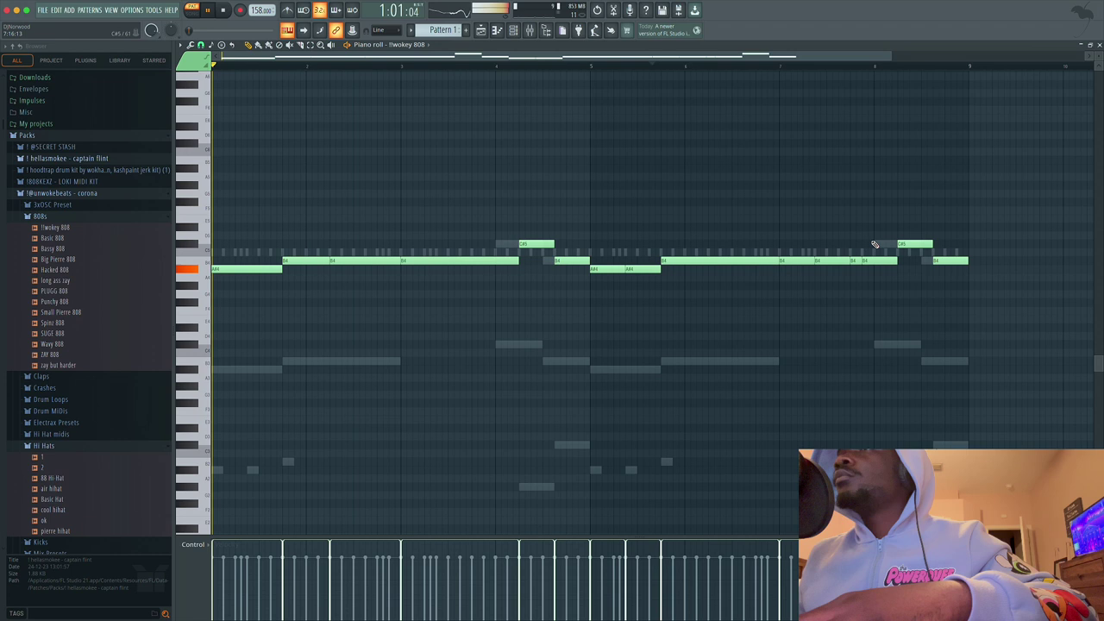
pyautogui.moveTo(889, 259); pyautogui.dragTo(874, 260)
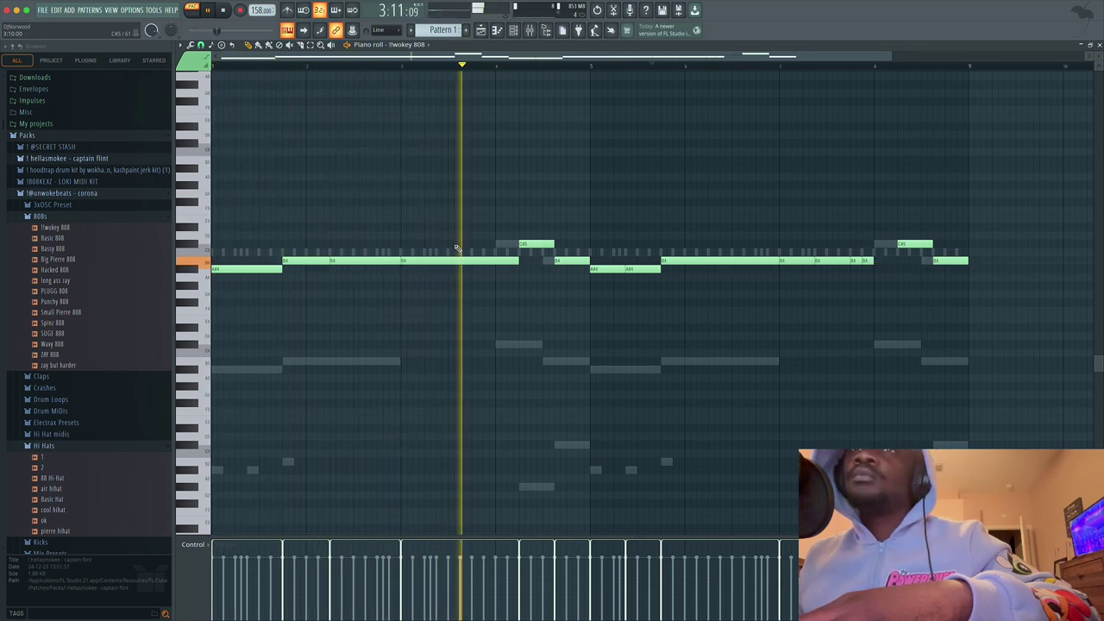
# Step: Bring up the channel rack over the playlist and route the Southside Snare through Purity channels to mixer tracks 5 to 11
pyautogui.scroll(-3, 458, 248)
pyautogui.scroll(-1, 458, 248)
pyautogui.scroll(7, 458, 248)
pyautogui.scroll(-5, 458, 248)
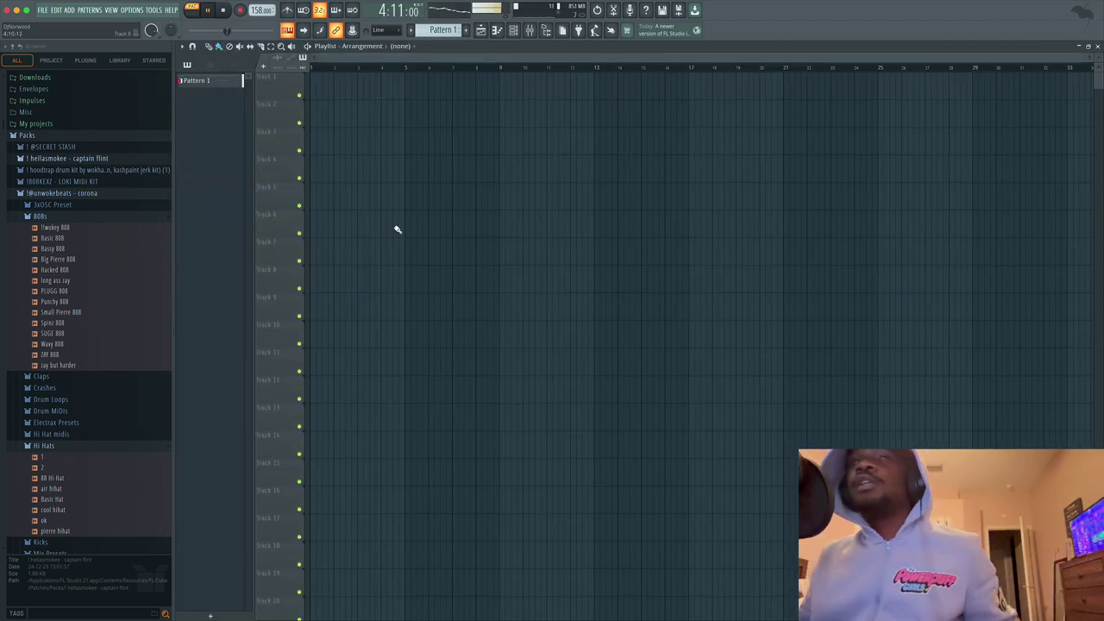
pyautogui.click(515, 31)
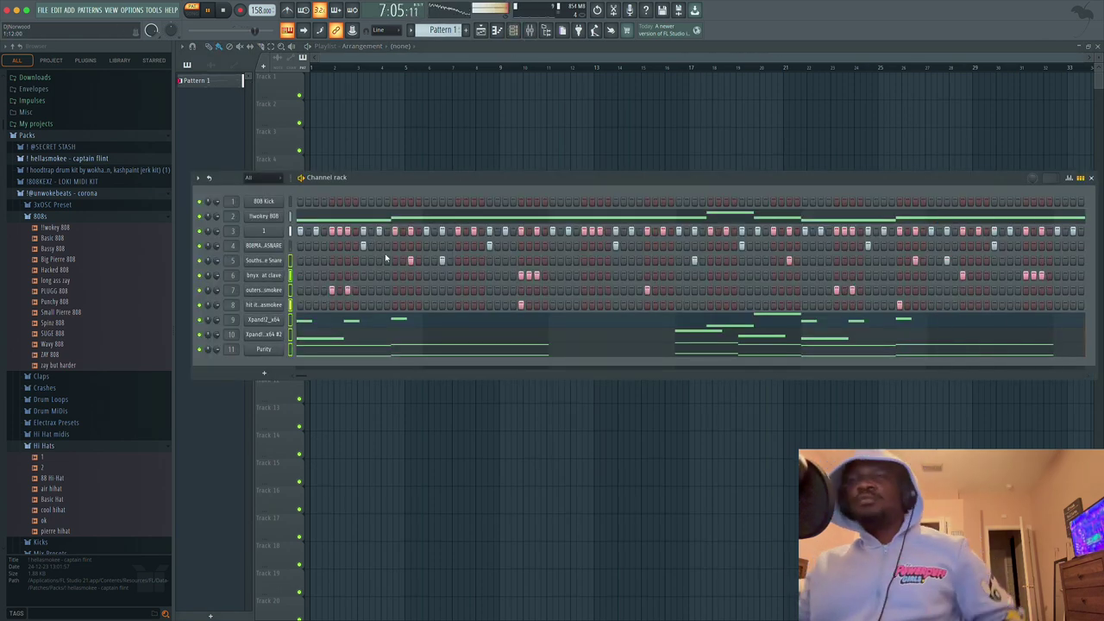